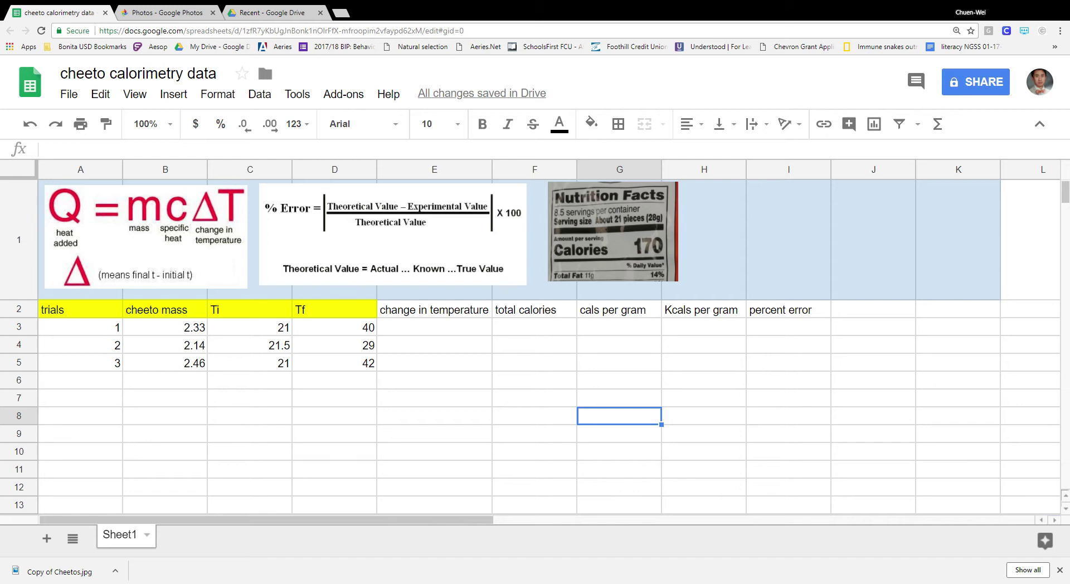
Examine the formula and nutrition label images, and the trial, cheeto mass, Ti and Tf columns with their data for all trials.
{"action": "left_click", "coordinate": [506, 235]}
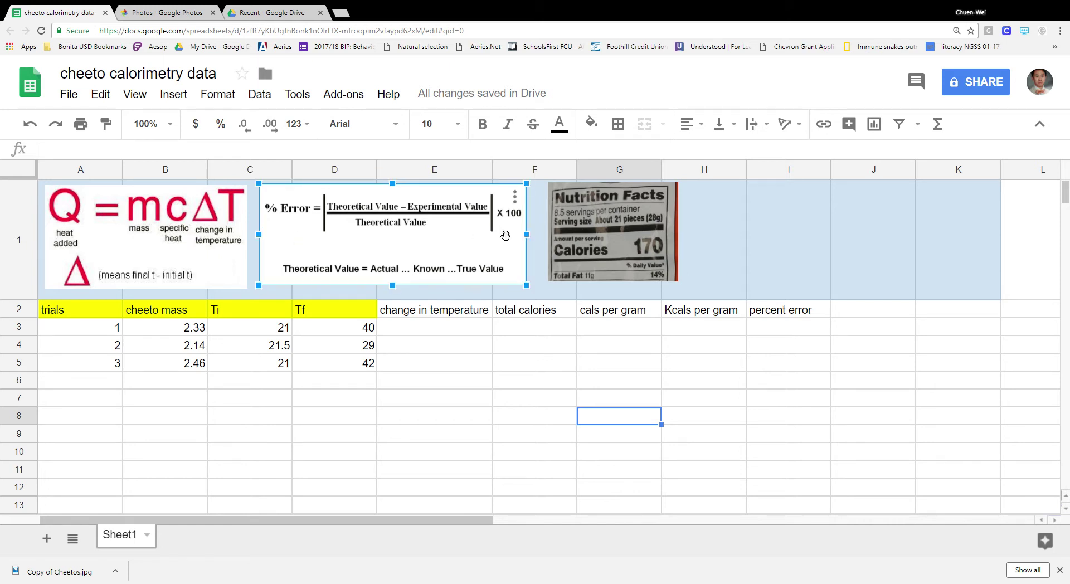
{"action": "mouse_move", "coordinate": [636, 240]}
{"action": "left_mouse_down"}
{"action": "mouse_move", "coordinate": [611, 240]}
{"action": "mouse_move", "coordinate": [604, 260]}
{"action": "mouse_move", "coordinate": [627, 246]}
{"action": "left_mouse_up"}
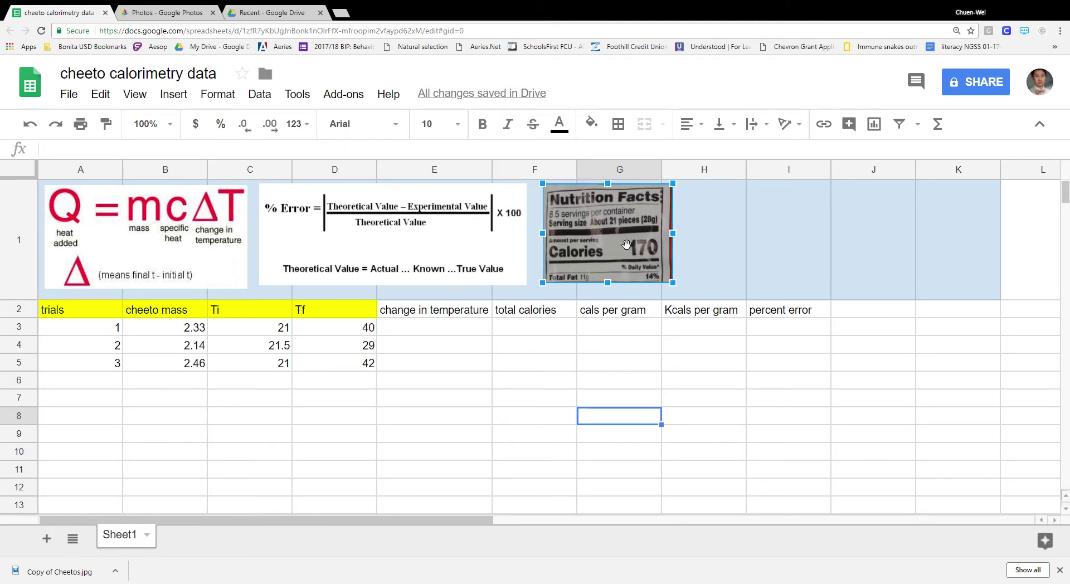
{"action": "left_click", "coordinate": [92, 316]}
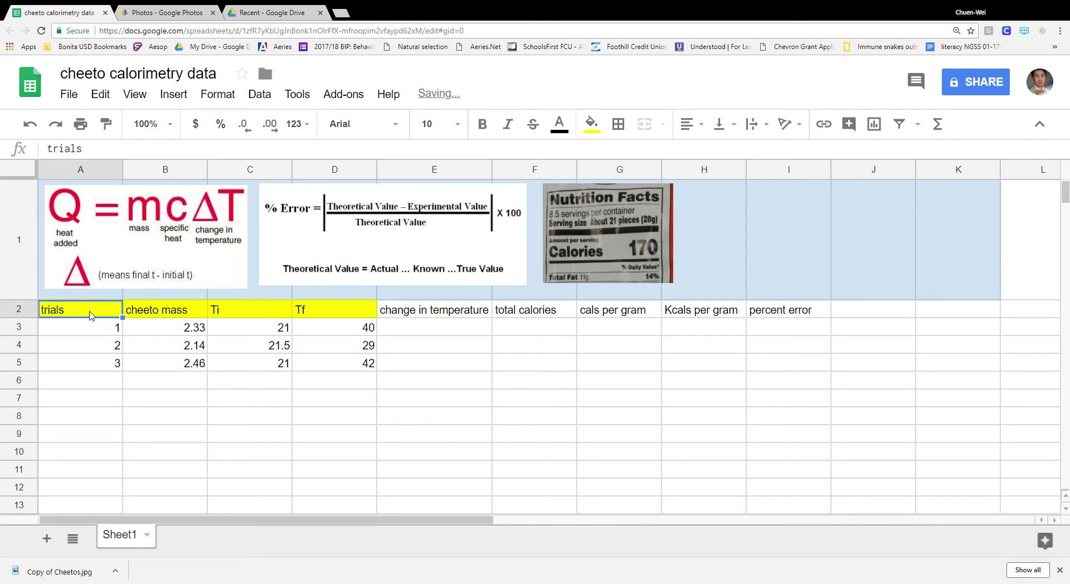
{"action": "left_click", "coordinate": [171, 315]}
{"action": "left_click", "coordinate": [256, 312]}
{"action": "left_click", "coordinate": [336, 313]}
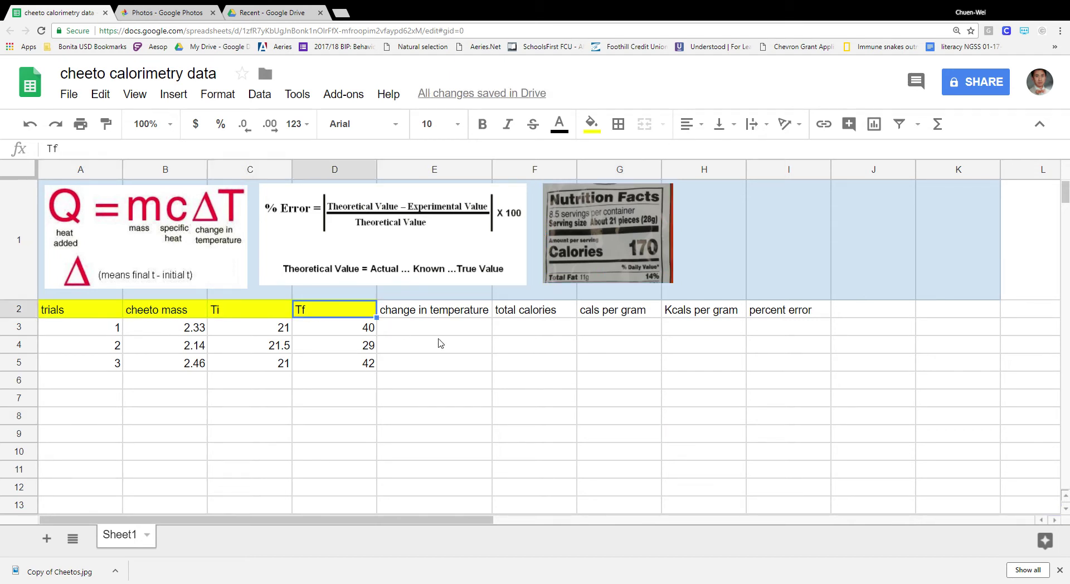
{"action": "left_click", "coordinate": [107, 316]}
{"action": "left_click_drag", "start_coordinate": [108, 317], "coordinate": [362, 365]}
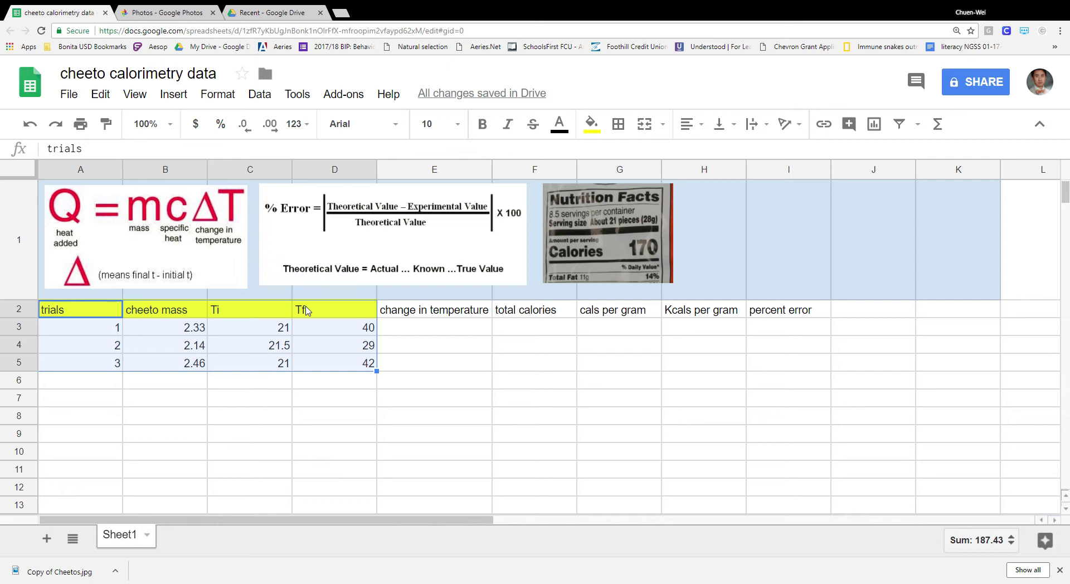
{"action": "left_click", "coordinate": [259, 332]}
{"action": "left_click", "coordinate": [326, 329]}
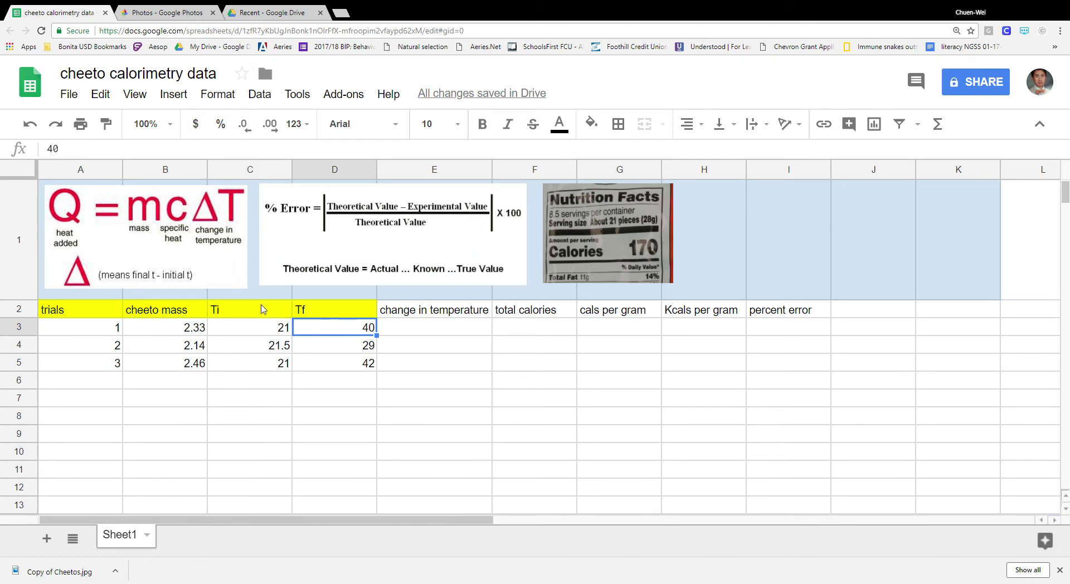
{"action": "left_click", "coordinate": [260, 310]}
{"action": "left_click", "coordinate": [333, 311]}
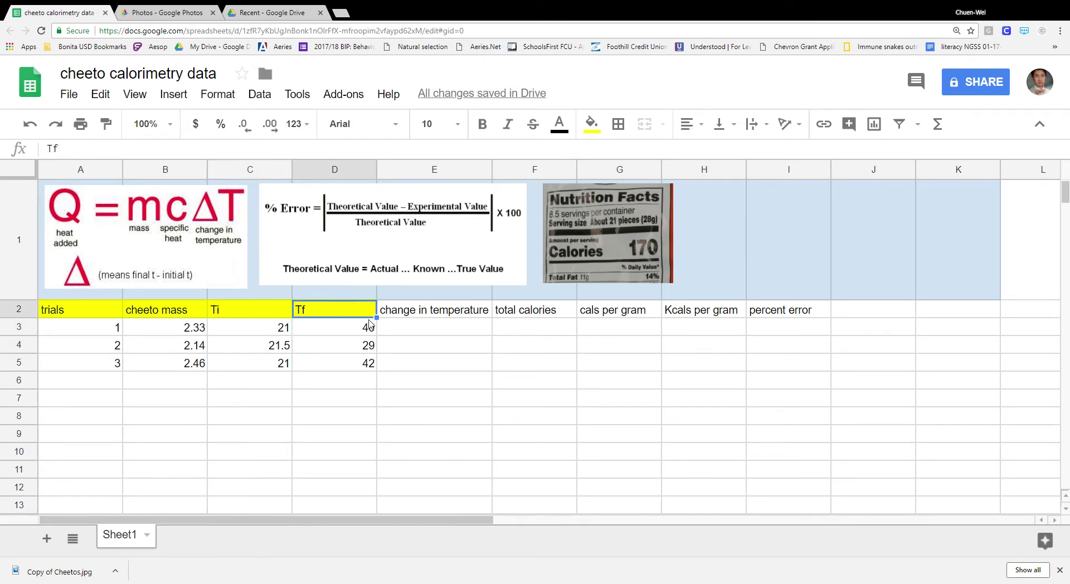
{"action": "left_click_drag", "start_coordinate": [265, 329], "coordinate": [363, 371]}
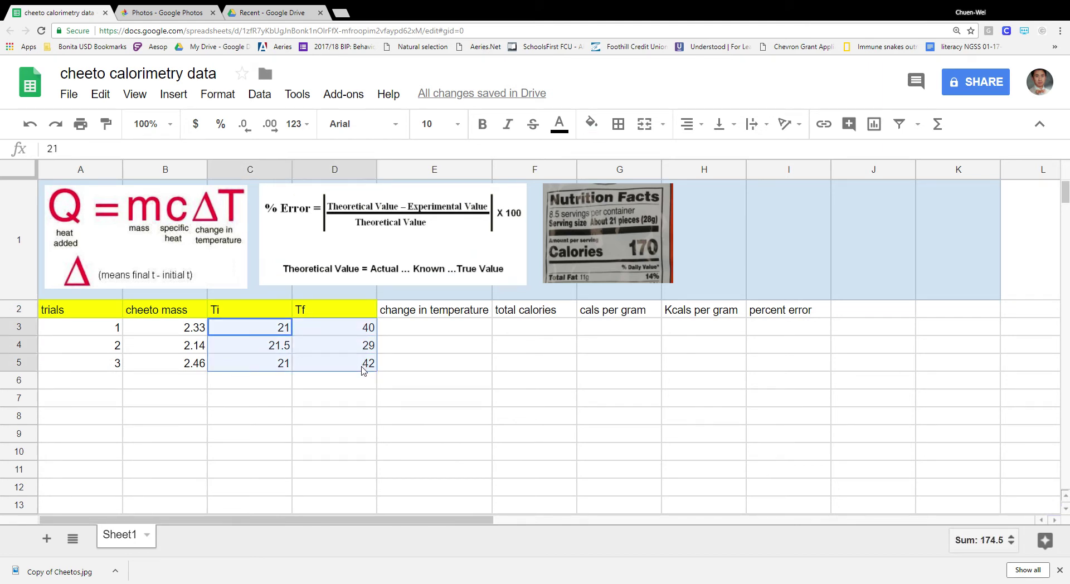
{"action": "left_click", "coordinate": [419, 330]}
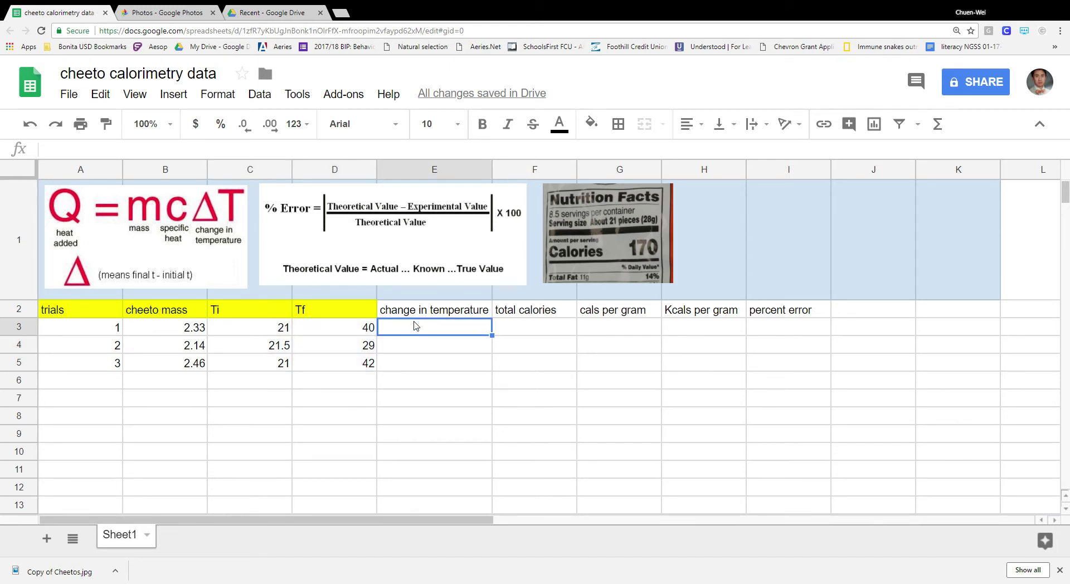
{"action": "type", "text": "="}
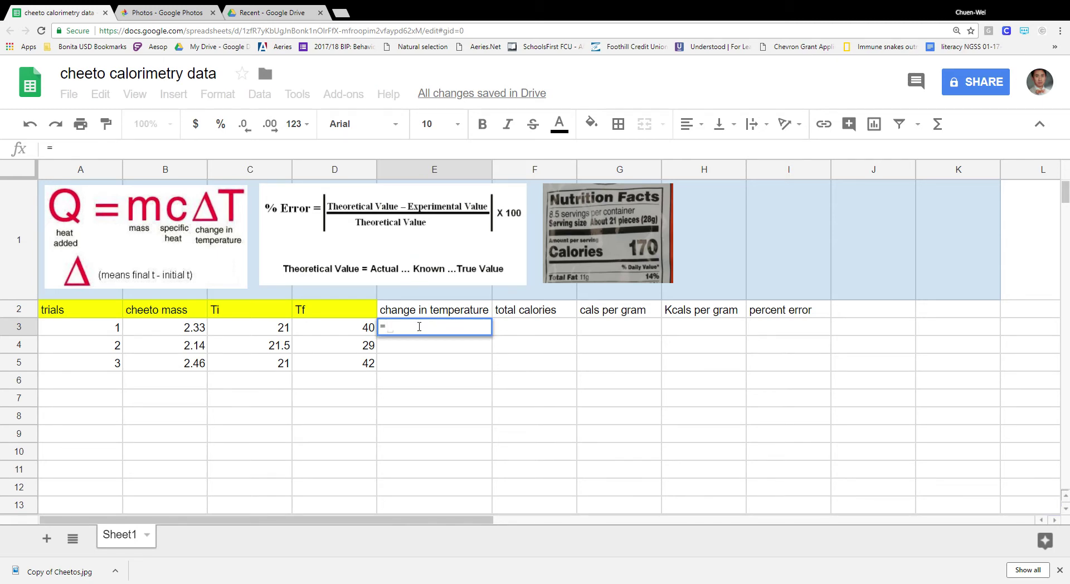
{"action": "type", "text": "E"}
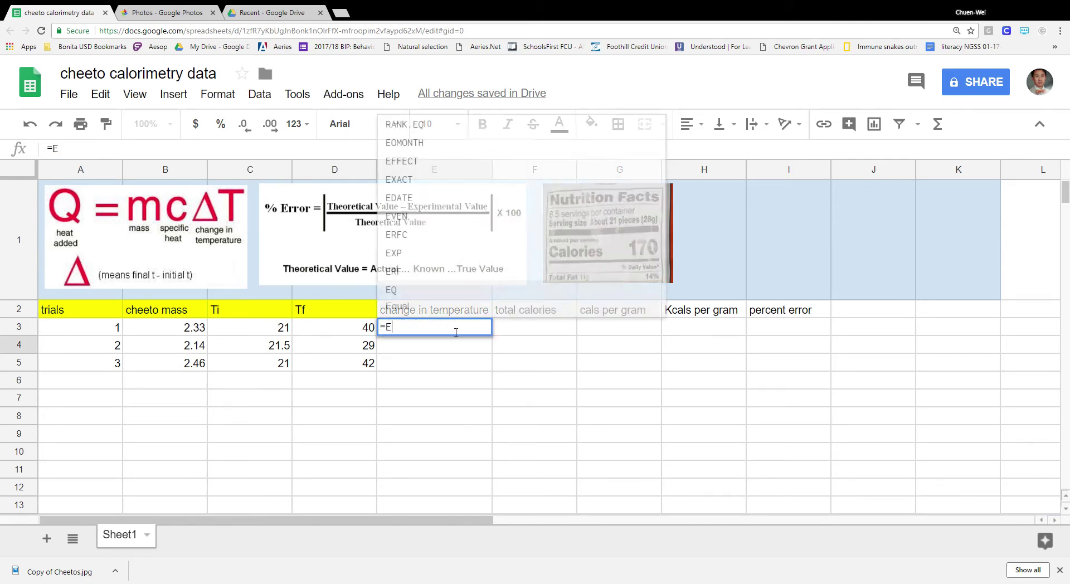
{"action": "key", "text": "BackSpace"}
{"action": "key", "text": "BackSpace"}
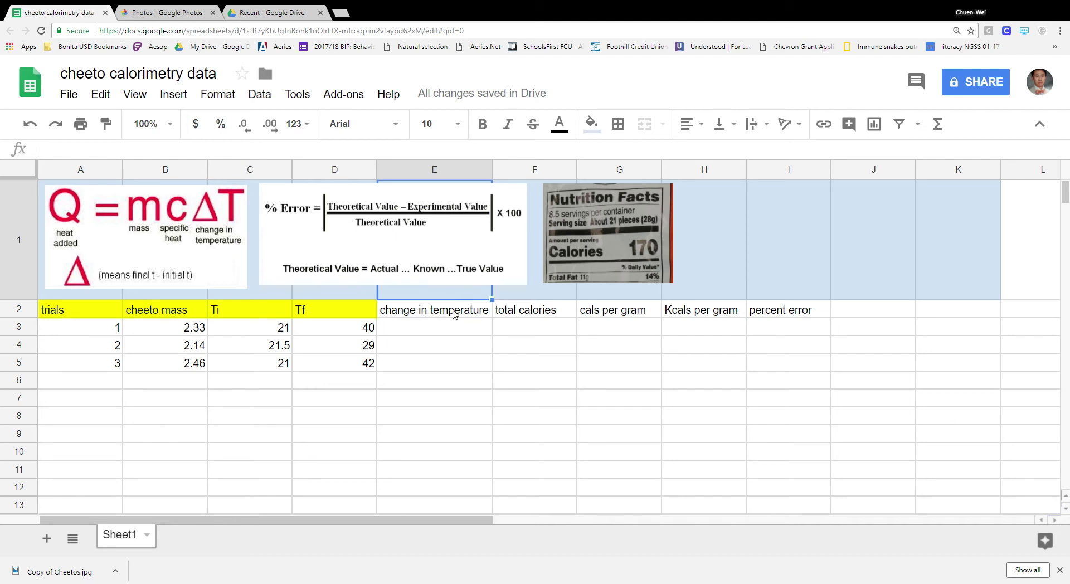
Calculate the change in temperature for trial 1 in E3 with the formula =D3-C3, subtracting Ti from Tf.
{"action": "left_click", "coordinate": [455, 310]}
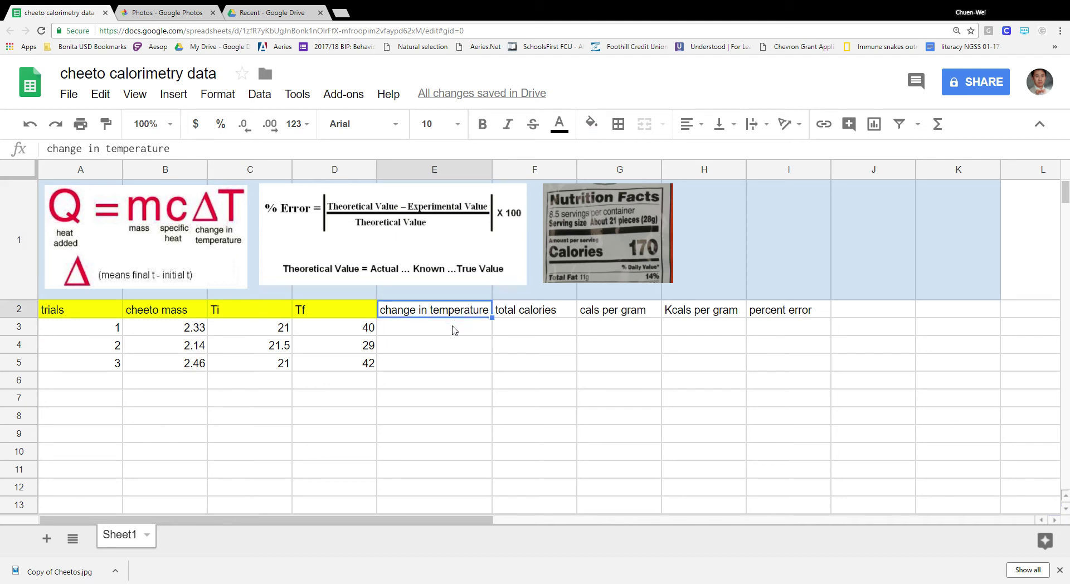
{"action": "left_click", "coordinate": [453, 330]}
{"action": "type", "text": "="}
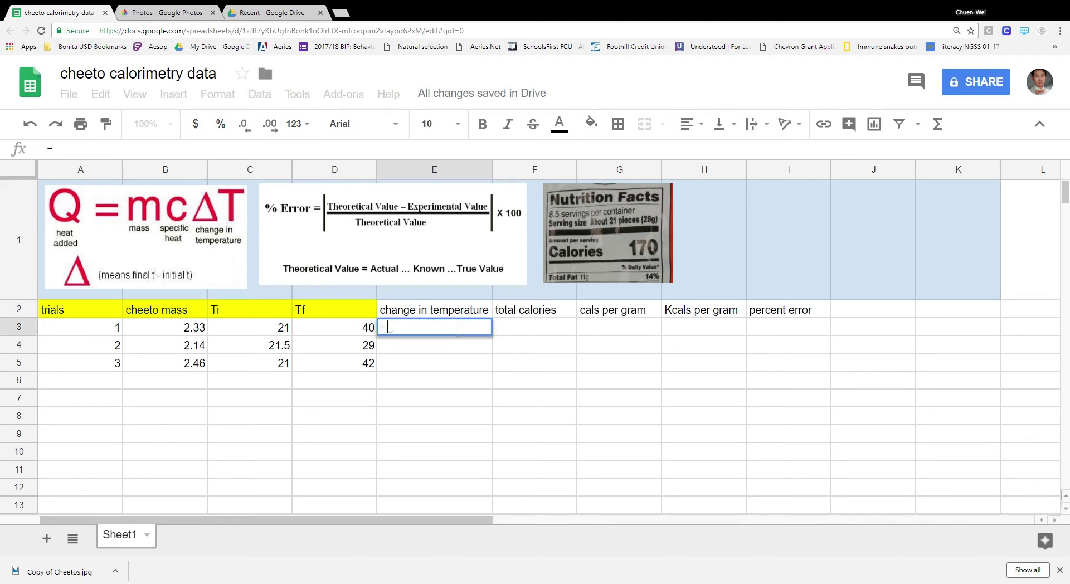
{"action": "left_click", "coordinate": [350, 332]}
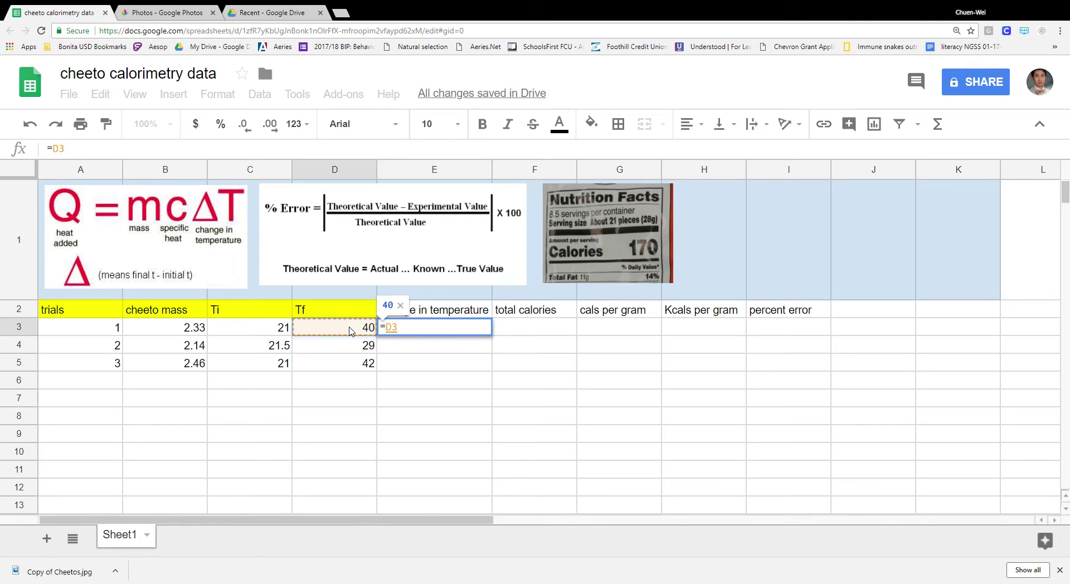
{"action": "type", "text": "-"}
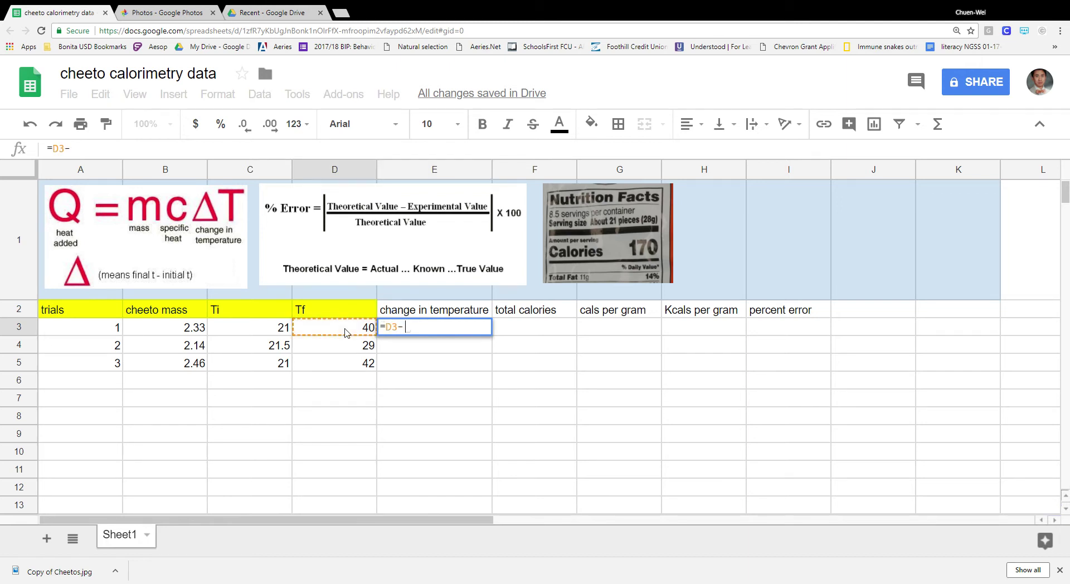
{"action": "left_click", "coordinate": [259, 329]}
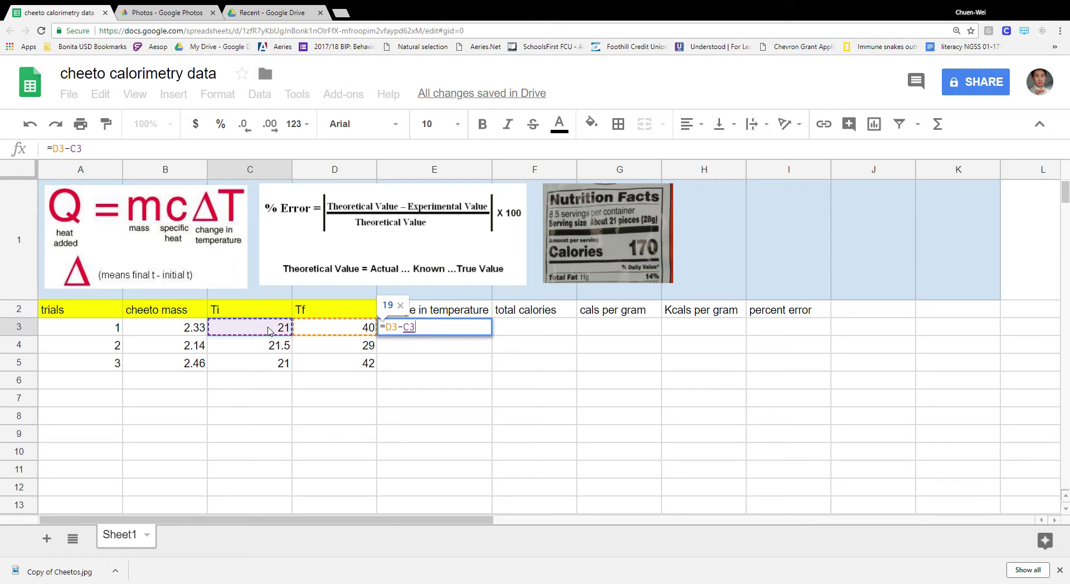
{"action": "key", "text": "Return"}
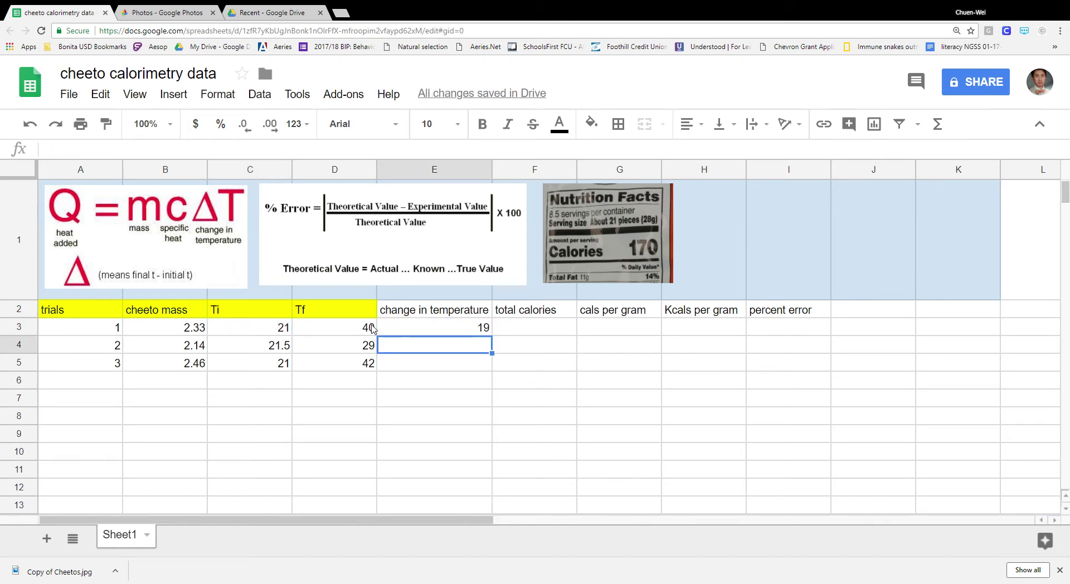
Fill the change in temperature formula from E3 down through E5 for the remaining trials.
{"action": "left_click", "coordinate": [485, 333]}
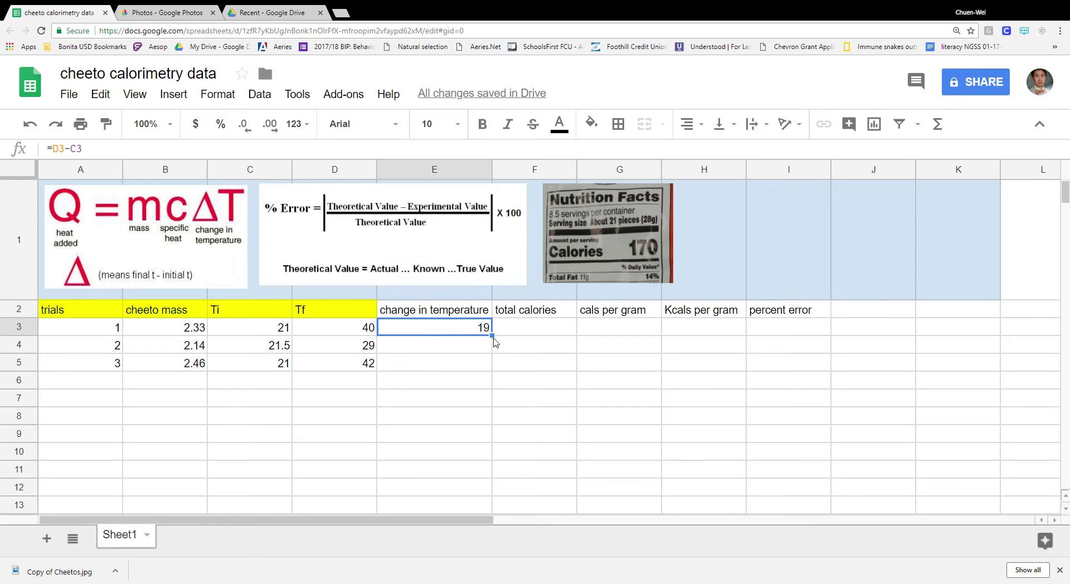
{"action": "left_click_drag", "start_coordinate": [501, 345], "coordinate": [500, 371]}
{"action": "left_click", "coordinate": [486, 399]}
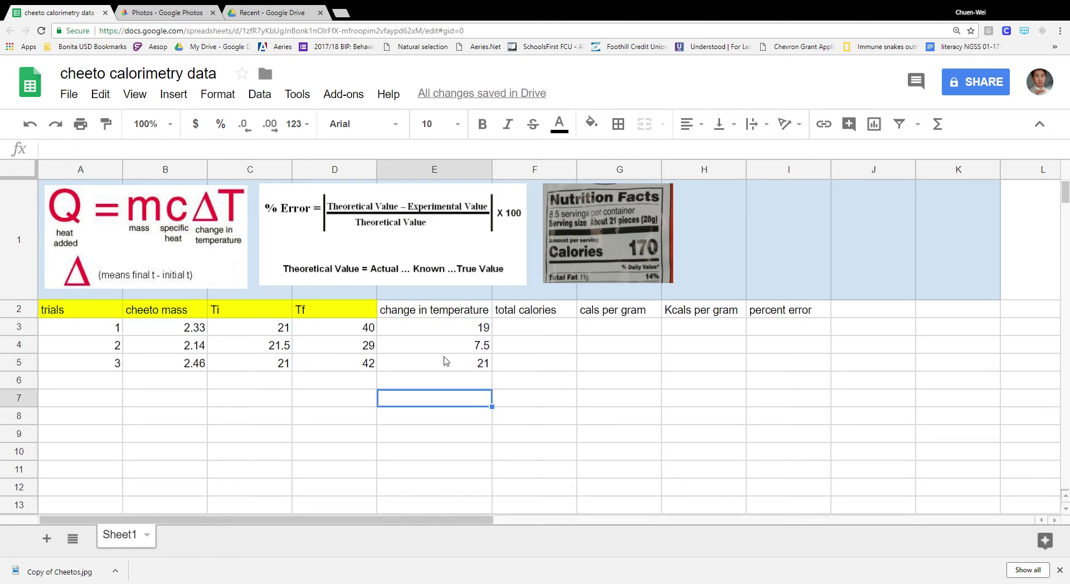
{"action": "left_click_drag", "start_coordinate": [473, 328], "coordinate": [470, 368]}
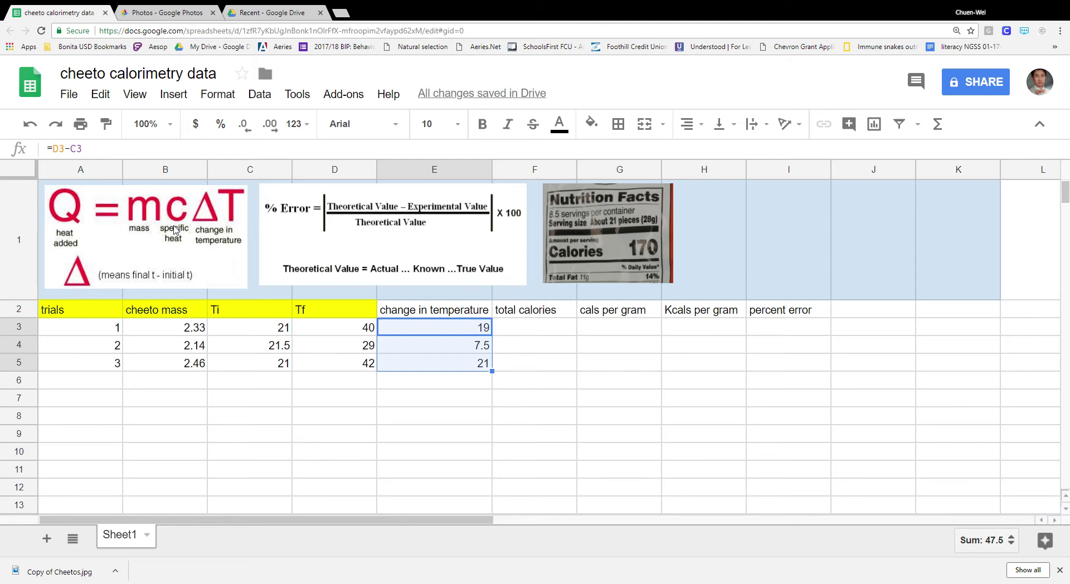
Calculate the total calories for trial 1 in F3 with the formula =100*1*E3.
{"action": "left_click", "coordinate": [525, 329]}
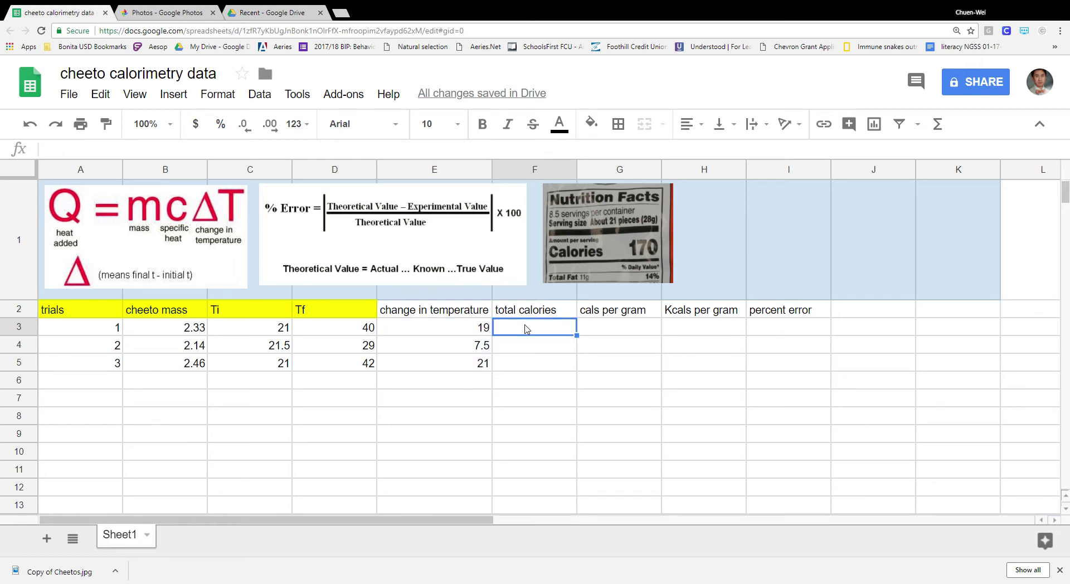
{"action": "type", "text": "="}
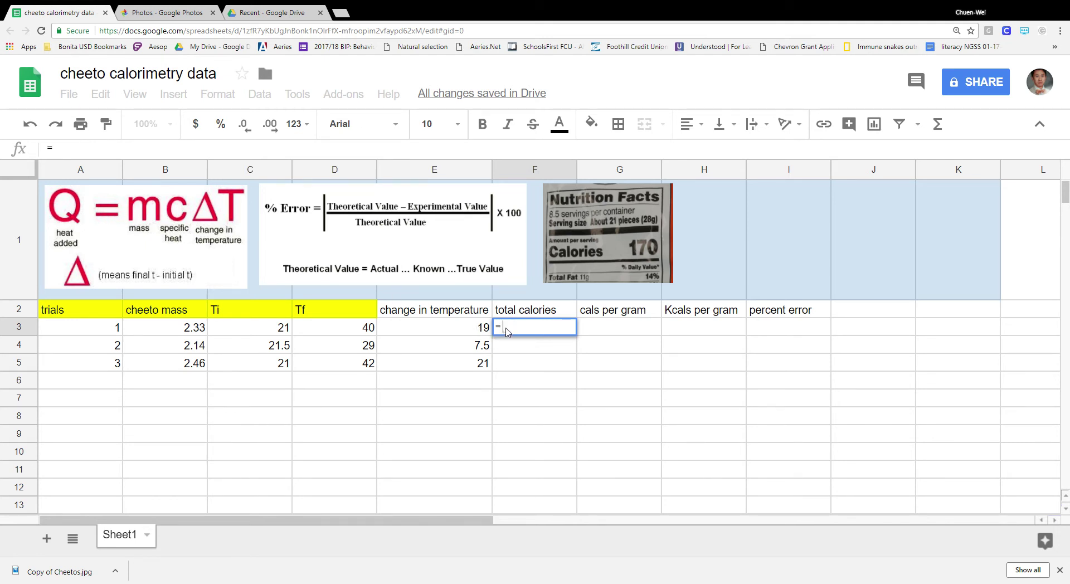
{"action": "type", "text": "10"}
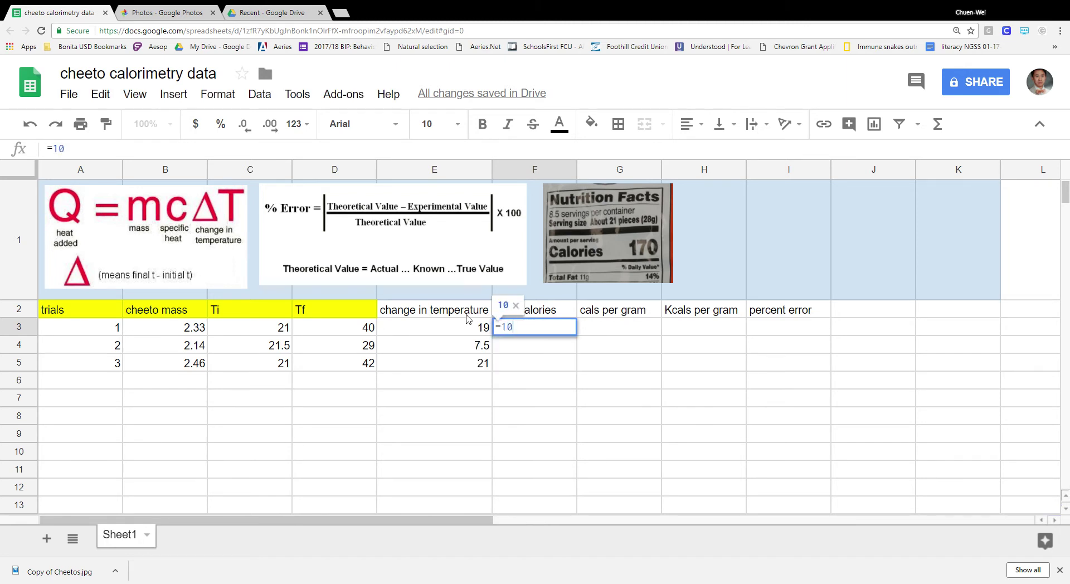
{"action": "type", "text": "0*"}
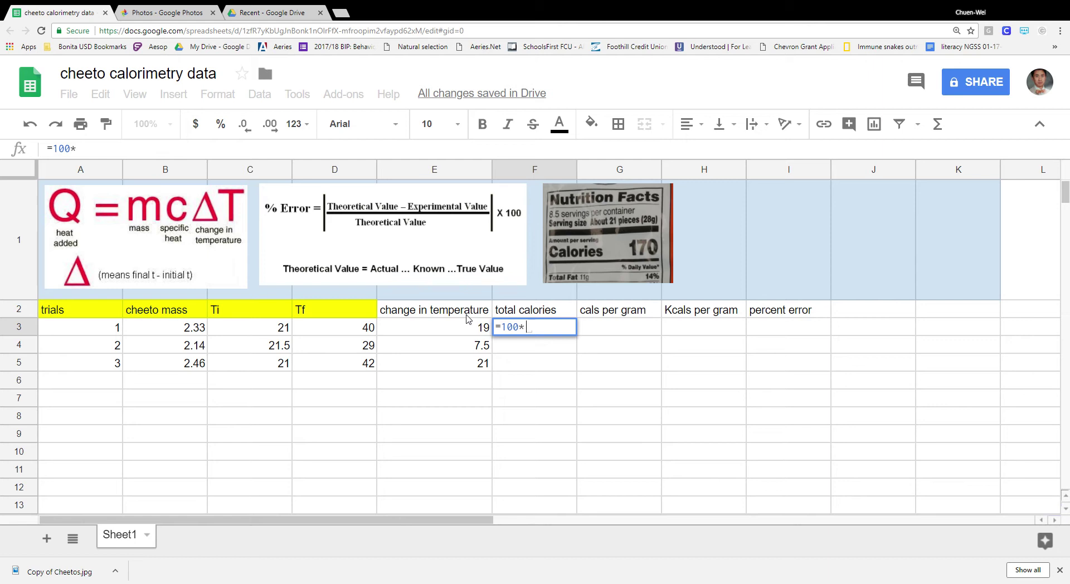
{"action": "type", "text": "1"}
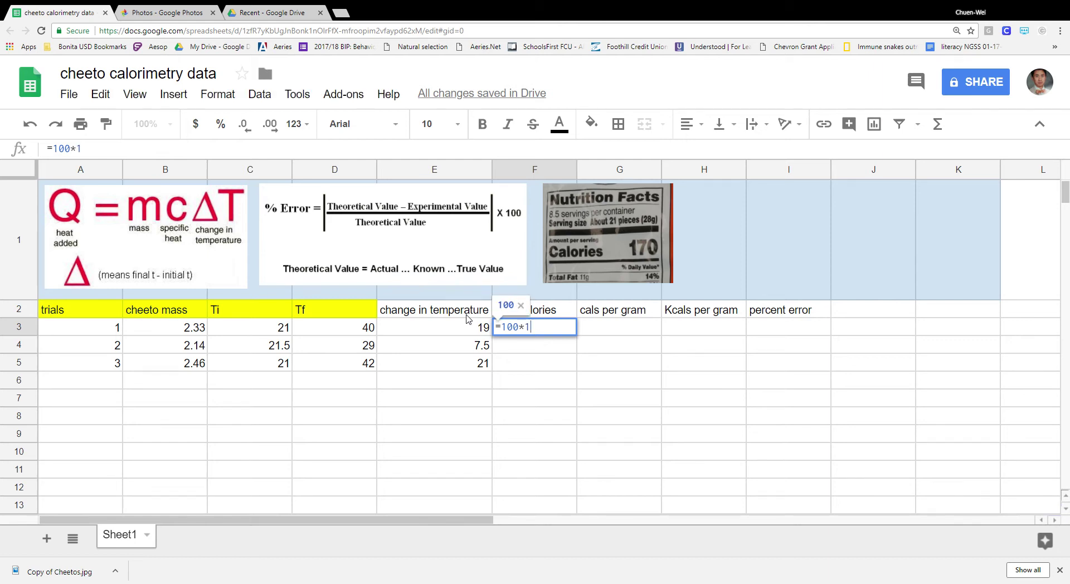
{"action": "type", "text": "*"}
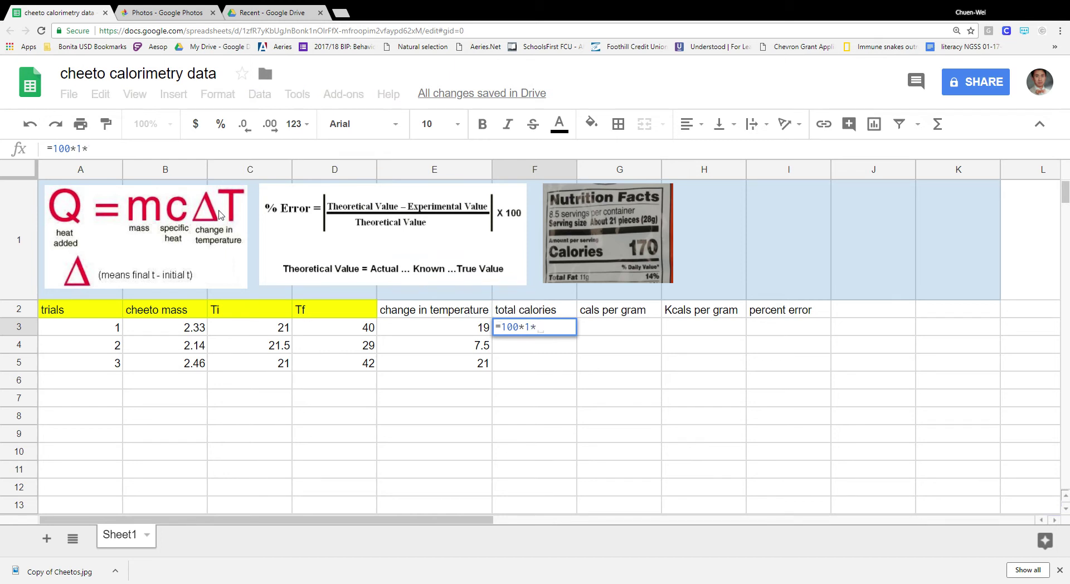
{"action": "left_click", "coordinate": [447, 331]}
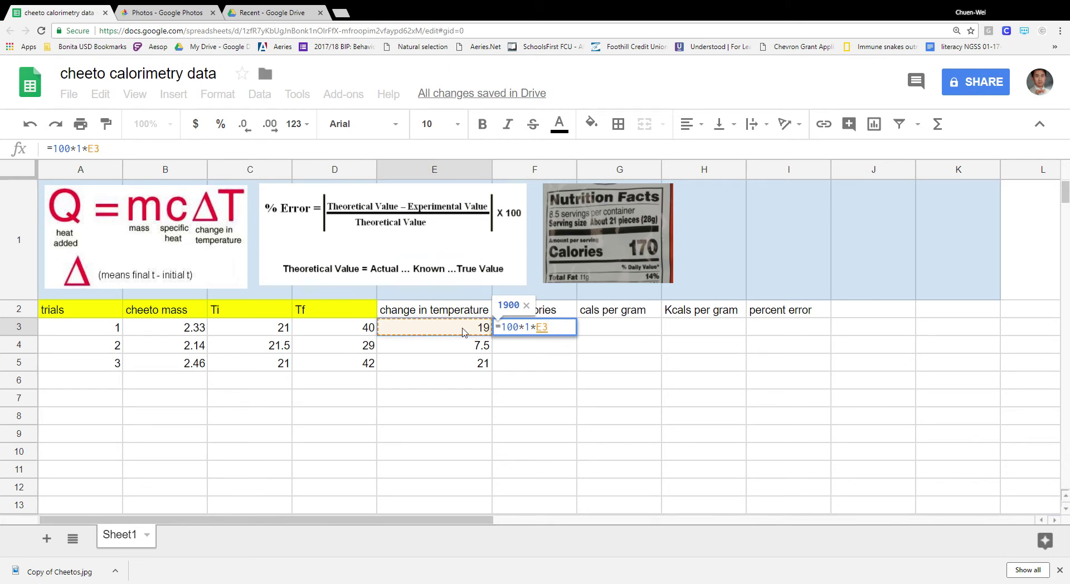
{"action": "key", "text": "Return"}
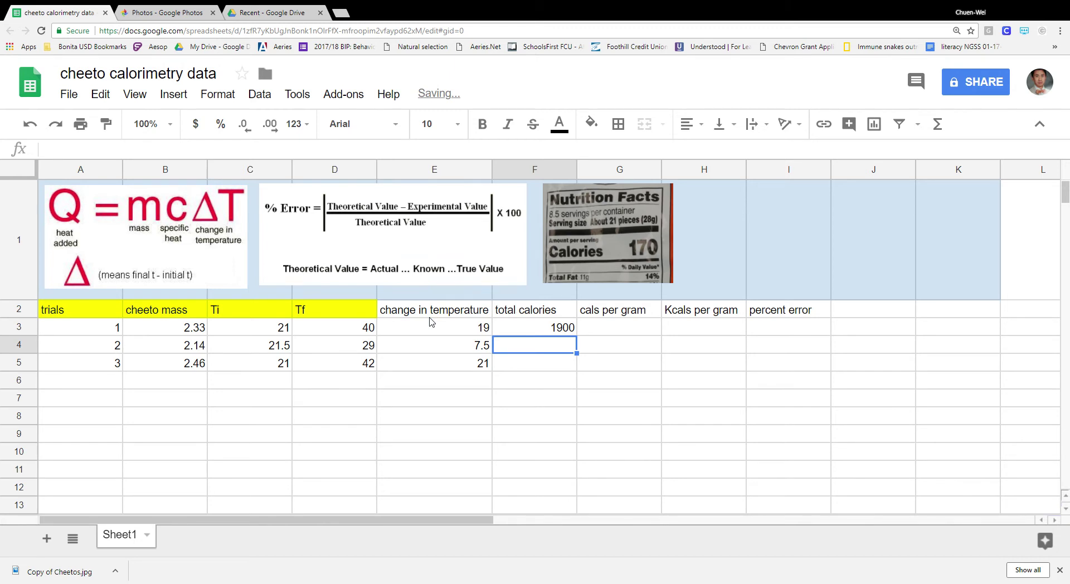
Fill the total calories formula from F3 down through F5 for the remaining trials.
{"action": "left_click", "coordinate": [546, 330]}
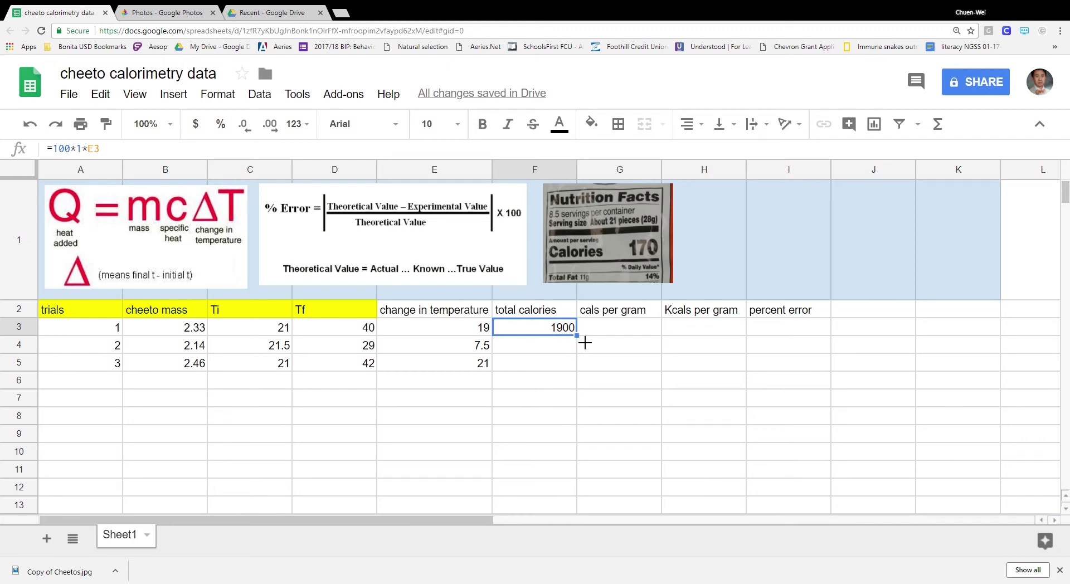
{"action": "left_click_drag", "start_coordinate": [584, 342], "coordinate": [582, 378]}
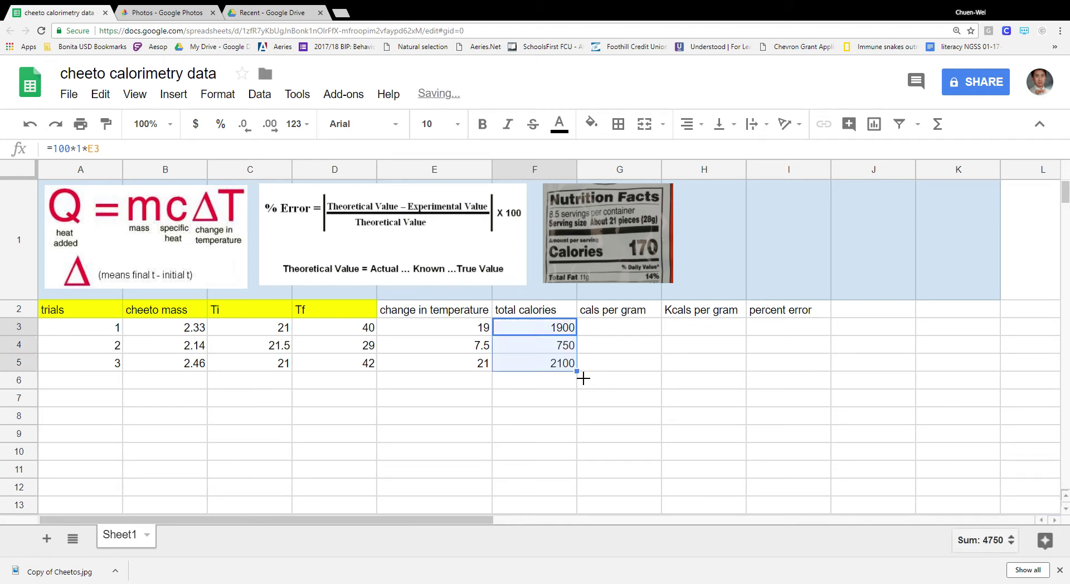
{"action": "left_click", "coordinate": [563, 329]}
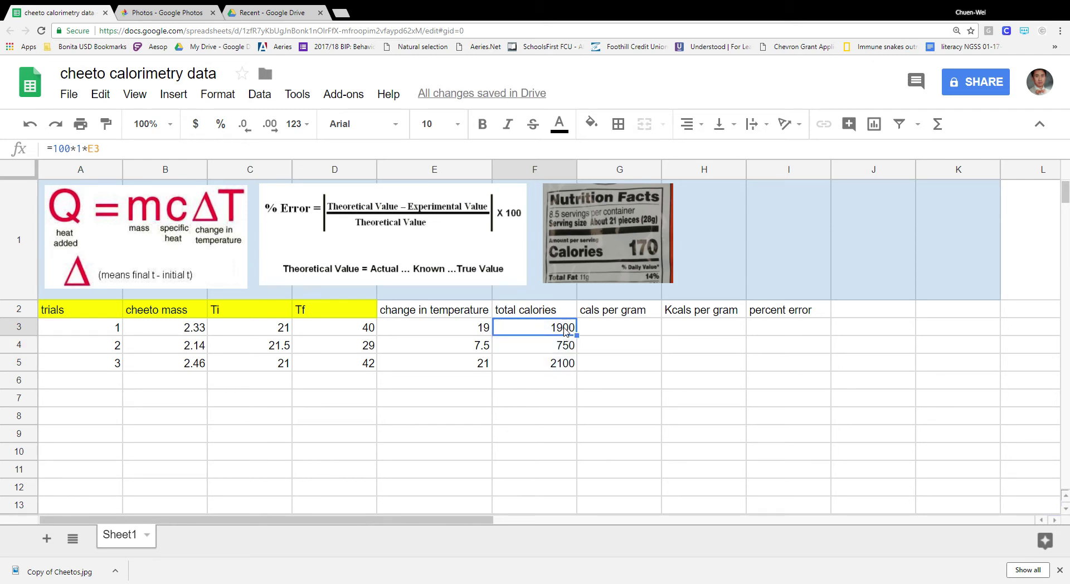
Calculate the calories per gram for trial 1 in G3 with the formula =F3/B3, dividing total calories by cheeto mass.
{"action": "left_click", "coordinate": [160, 332]}
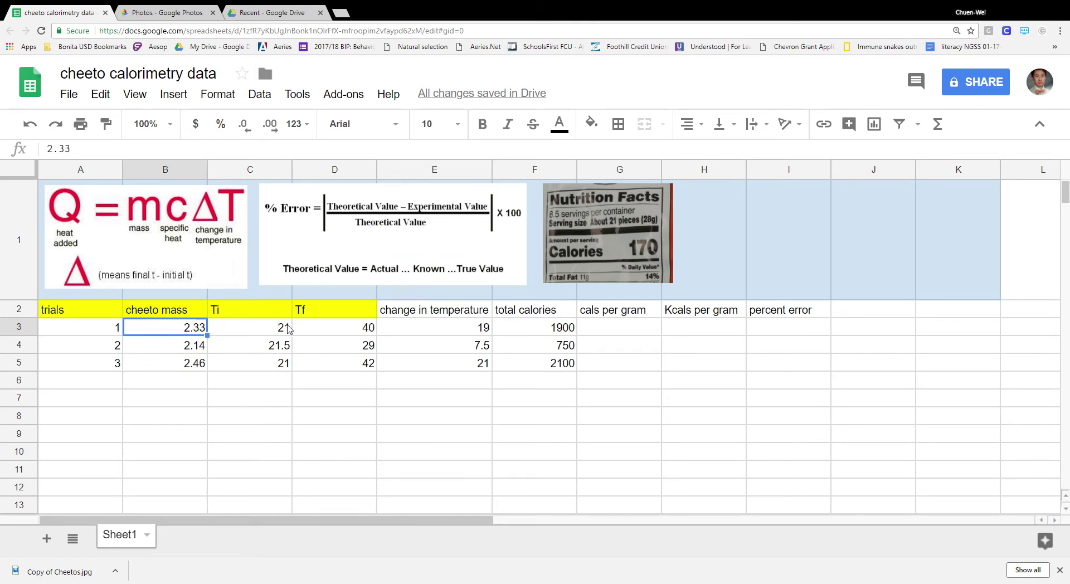
{"action": "left_click", "coordinate": [608, 329]}
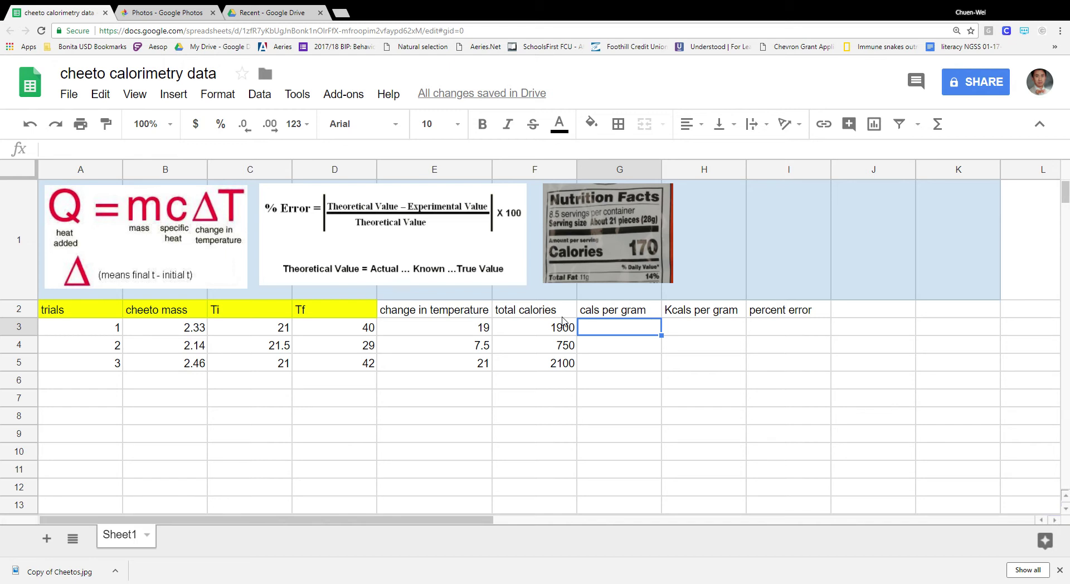
{"action": "type", "text": "="}
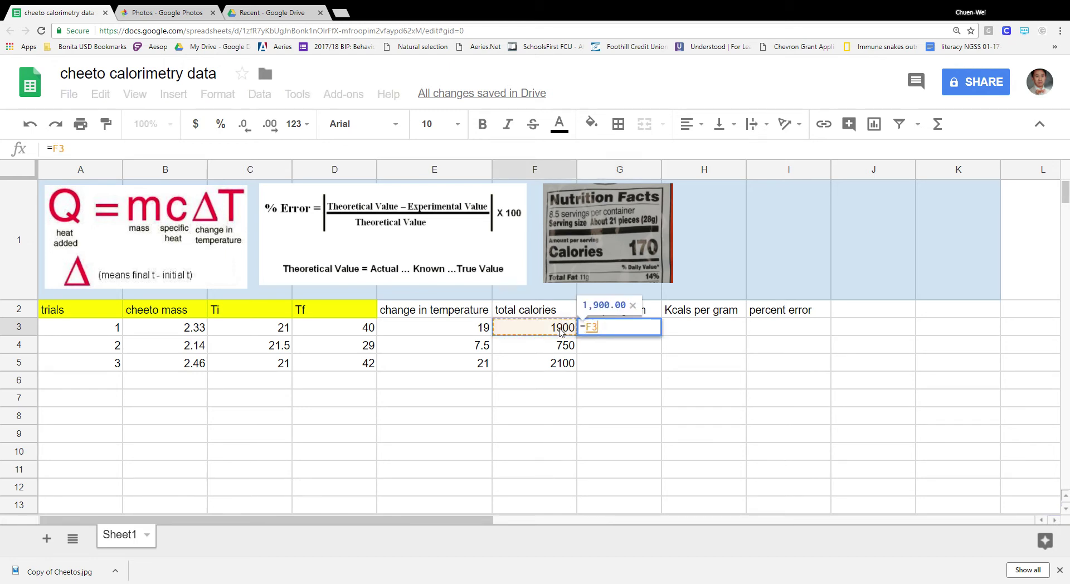
{"action": "type", "text": "/"}
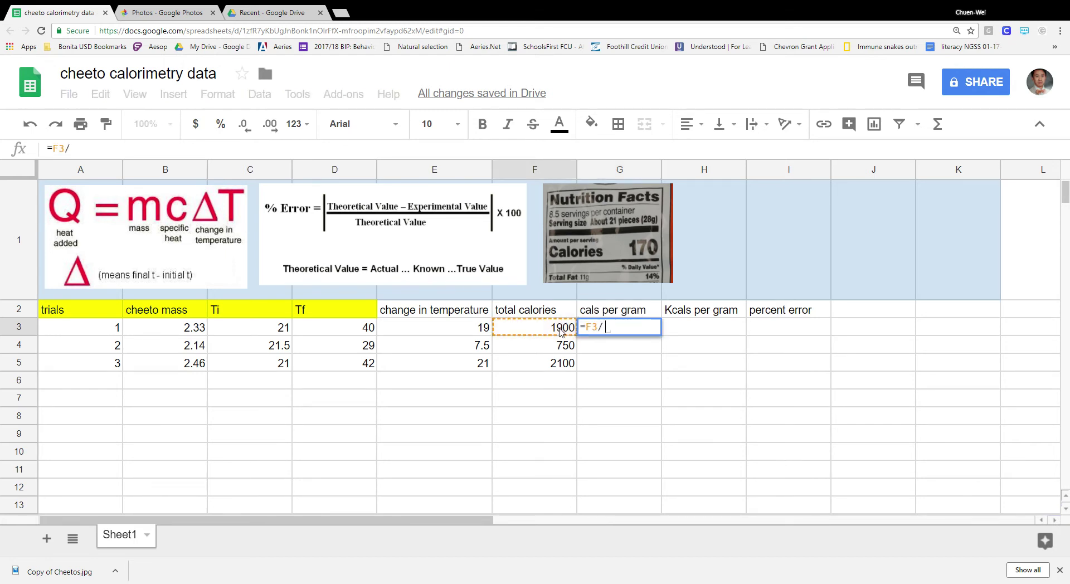
{"action": "left_click", "coordinate": [192, 327]}
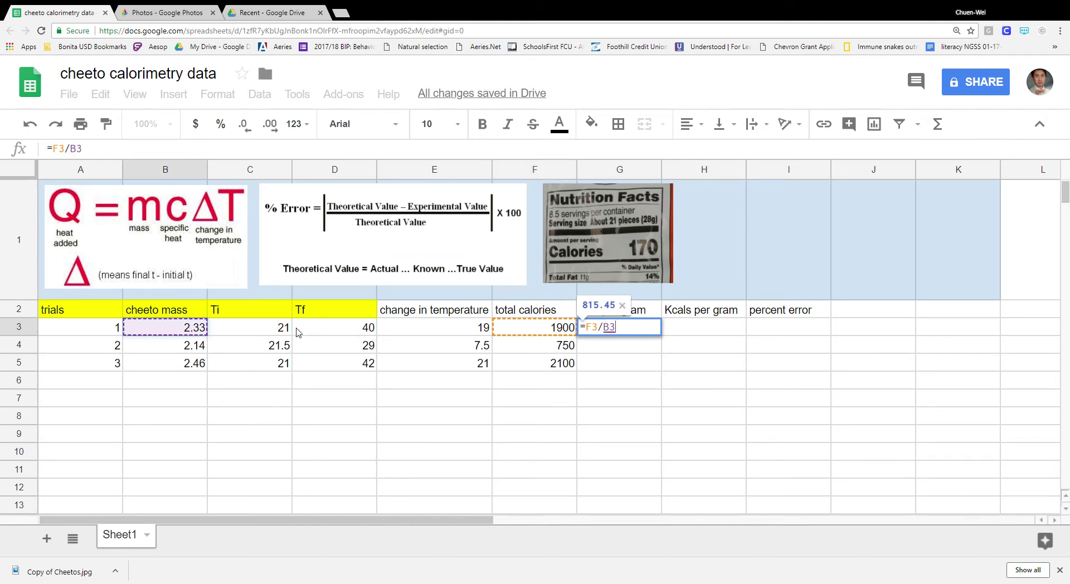
{"action": "key", "text": "Return"}
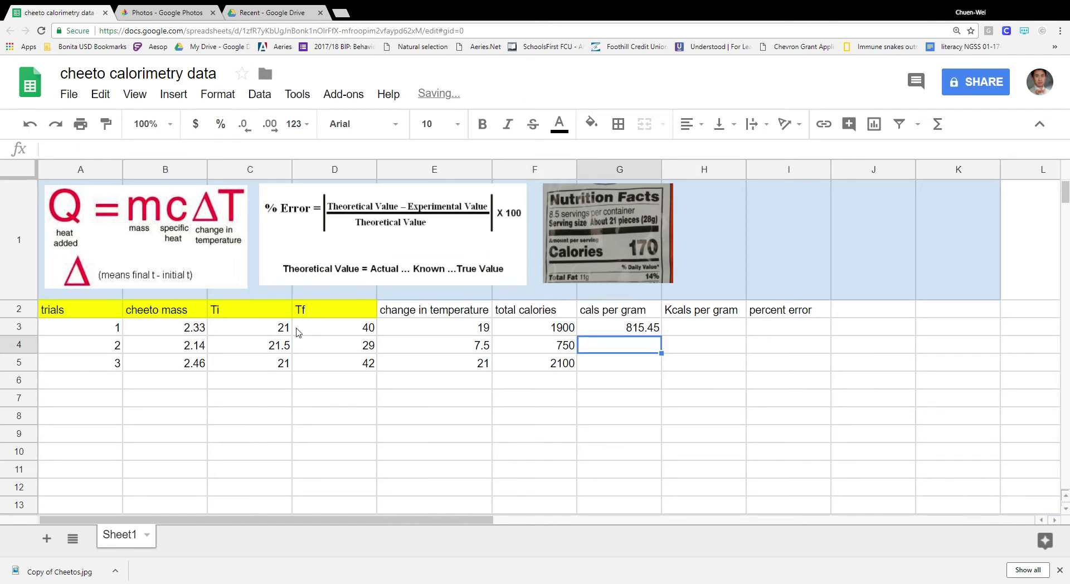
Fill the calories per gram formula from G3 down through the remaining trials and clear the surplus formula in G6.
{"action": "left_click", "coordinate": [627, 333]}
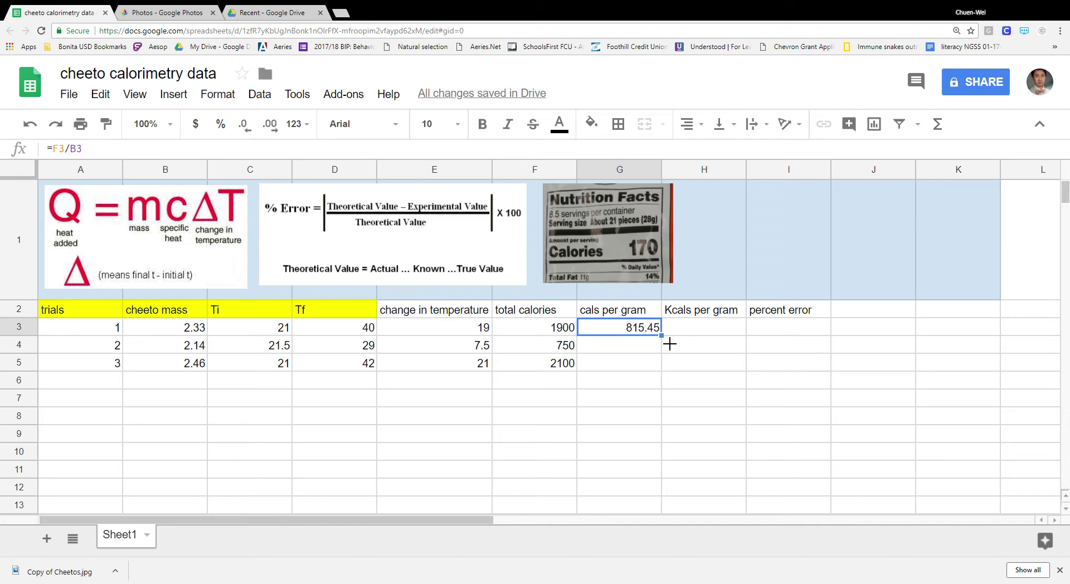
{"action": "left_click_drag", "start_coordinate": [669, 344], "coordinate": [694, 381]}
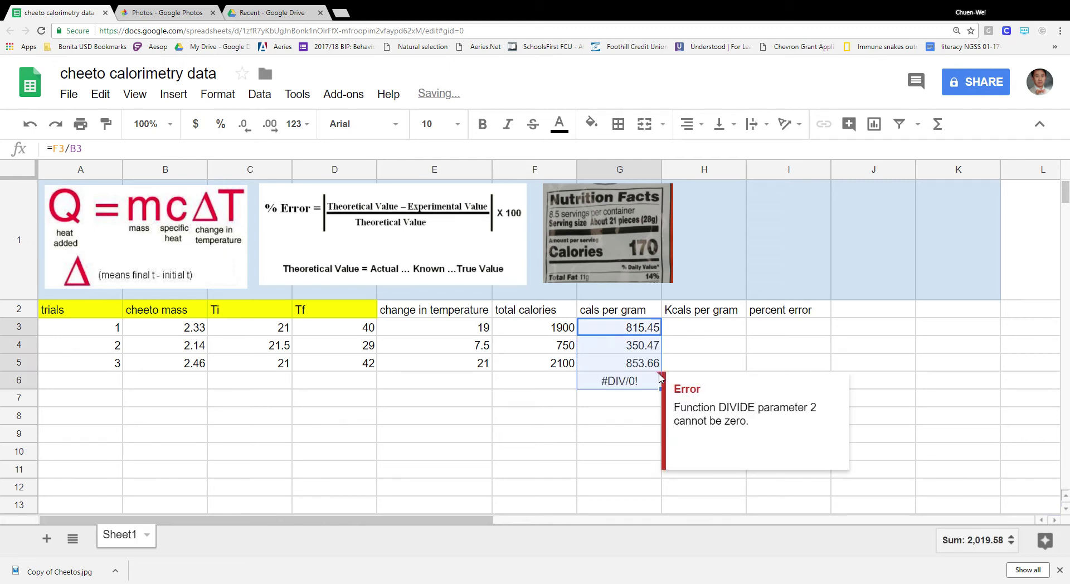
{"action": "left_click", "coordinate": [689, 350]}
{"action": "left_click", "coordinate": [592, 379]}
{"action": "key", "text": "Delete"}
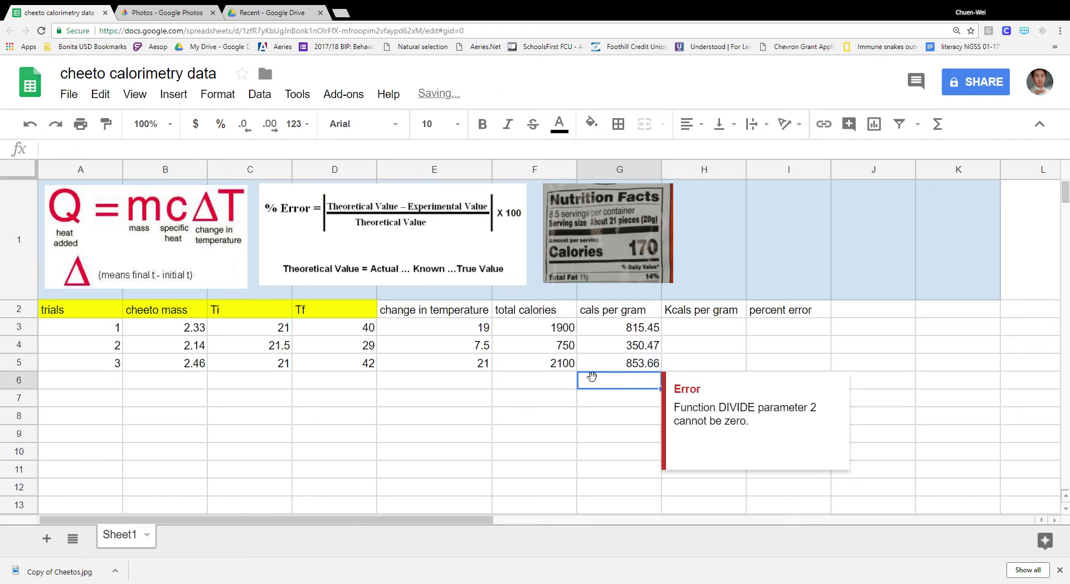
Calculate the Kcals per gram for trial 1 in H3 with the formula =G3/1000.
{"action": "left_click", "coordinate": [647, 327]}
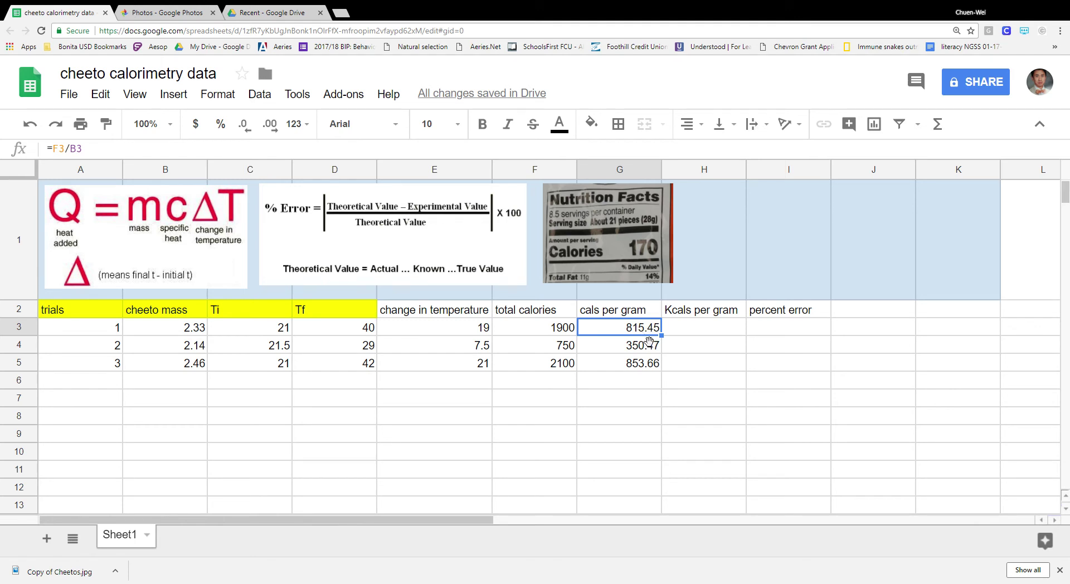
{"action": "left_click", "coordinate": [676, 332]}
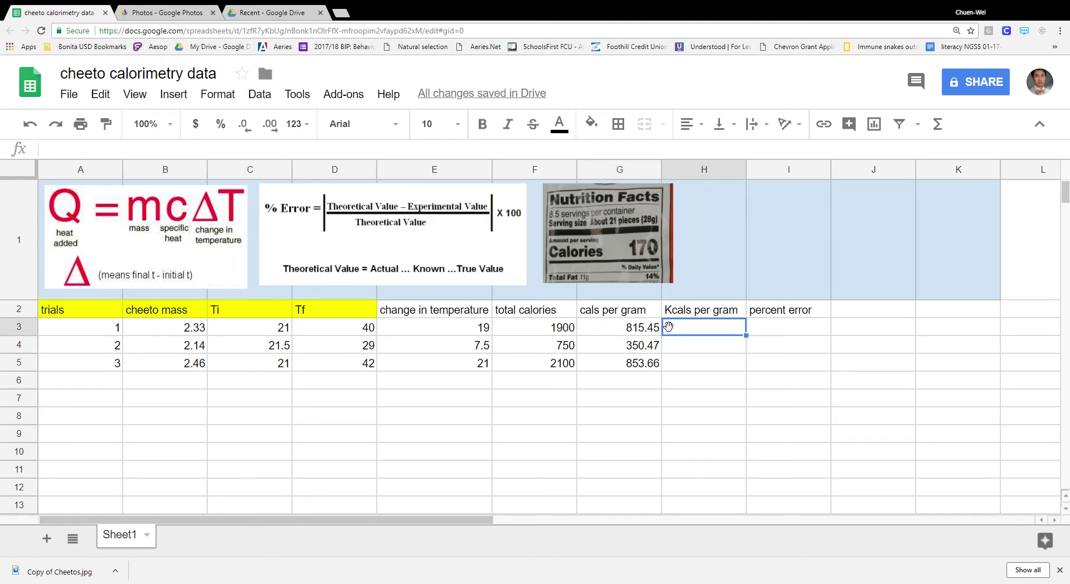
{"action": "type", "text": "="}
{"action": "left_click", "coordinate": [637, 328]}
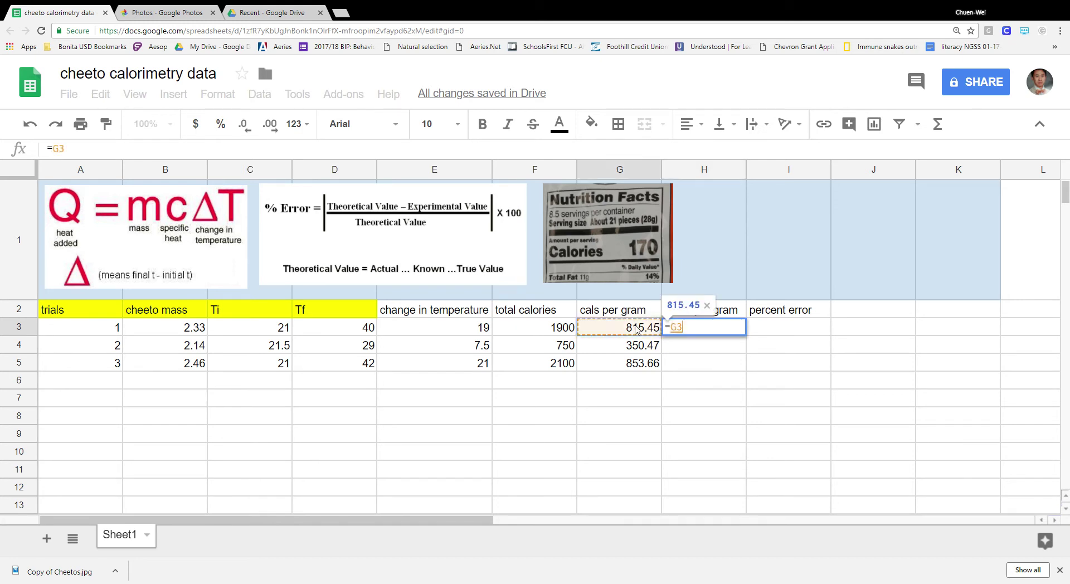
{"action": "type", "text": "/"}
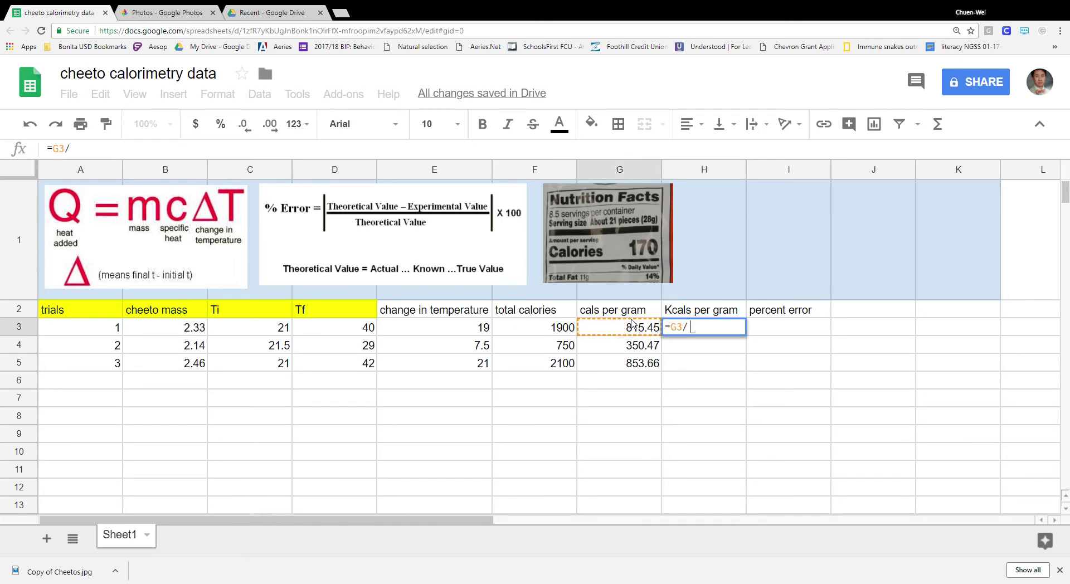
{"action": "type", "text": "1000"}
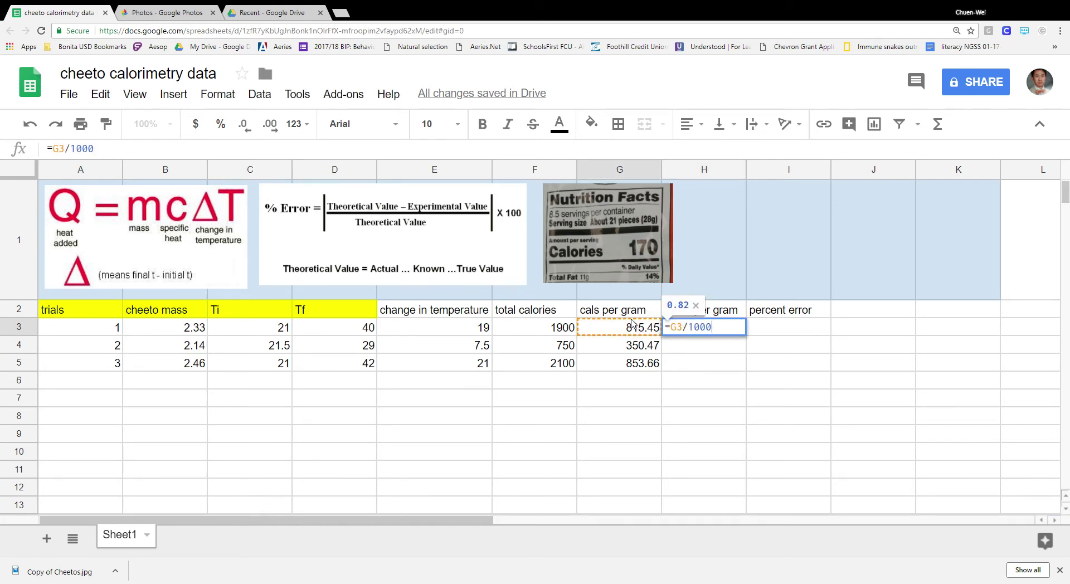
{"action": "key", "text": "Return"}
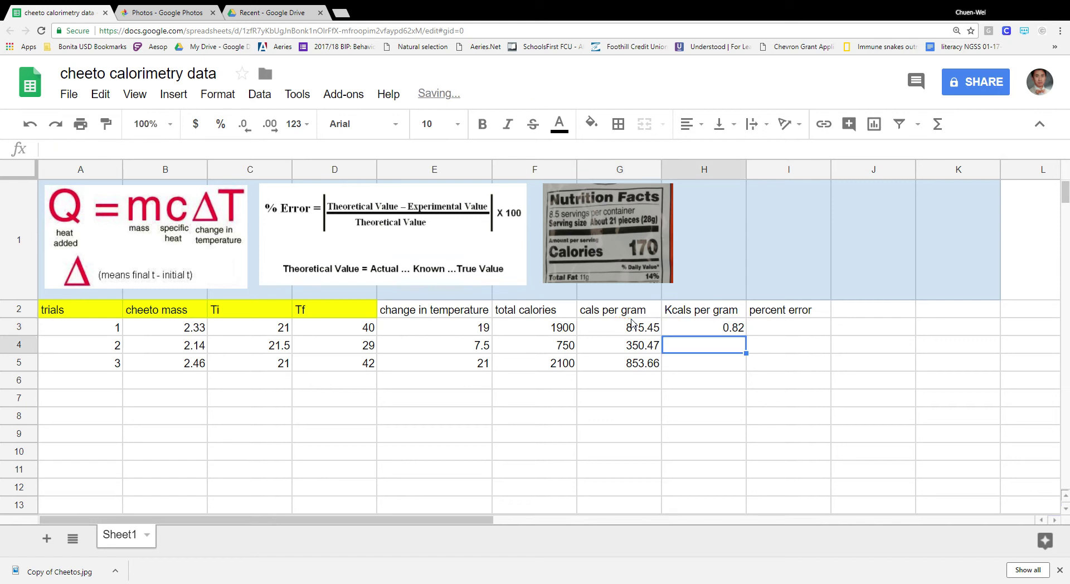
Fill the Kcals per gram formula from H3 down through H5 for the remaining trials.
{"action": "left_click", "coordinate": [705, 327]}
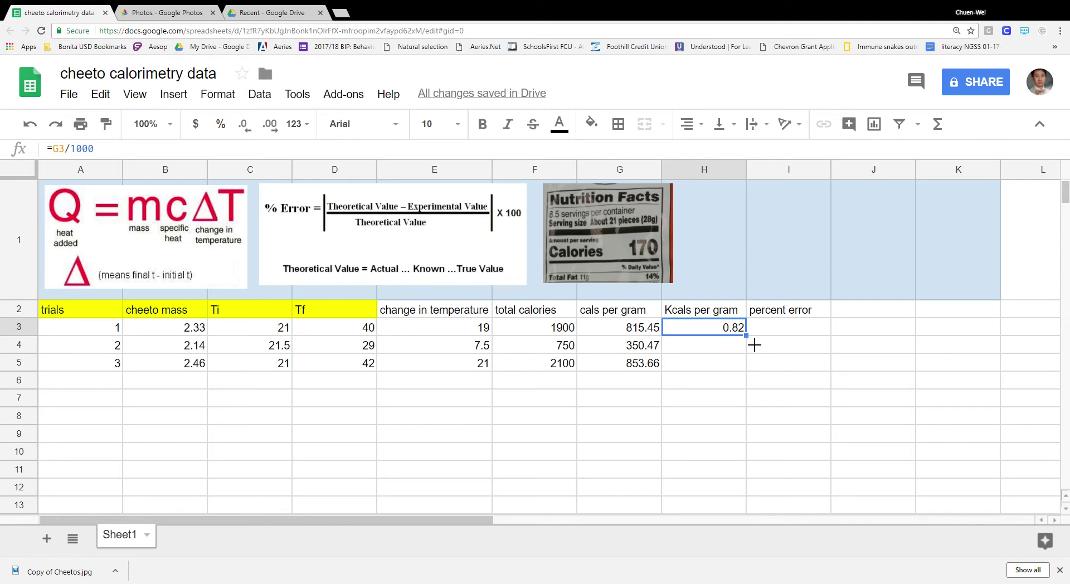
{"action": "left_click_drag", "start_coordinate": [754, 345], "coordinate": [750, 369]}
{"action": "left_click", "coordinate": [745, 397]}
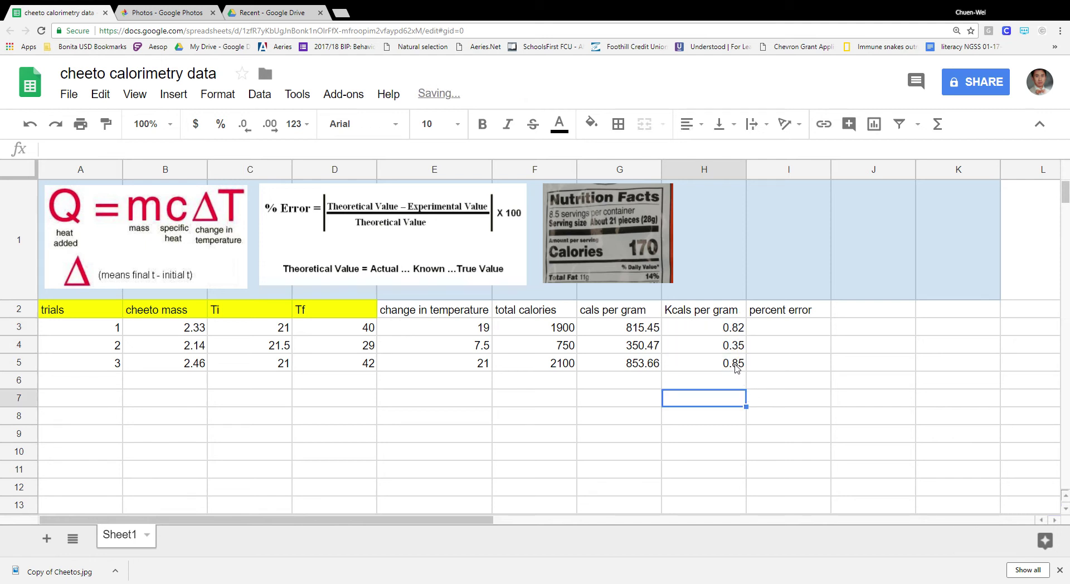
Examine the Kcals per gram results of the three trials in H3 through H5.
{"action": "left_click", "coordinate": [734, 331]}
{"action": "left_click", "coordinate": [736, 349]}
{"action": "left_click", "coordinate": [738, 366]}
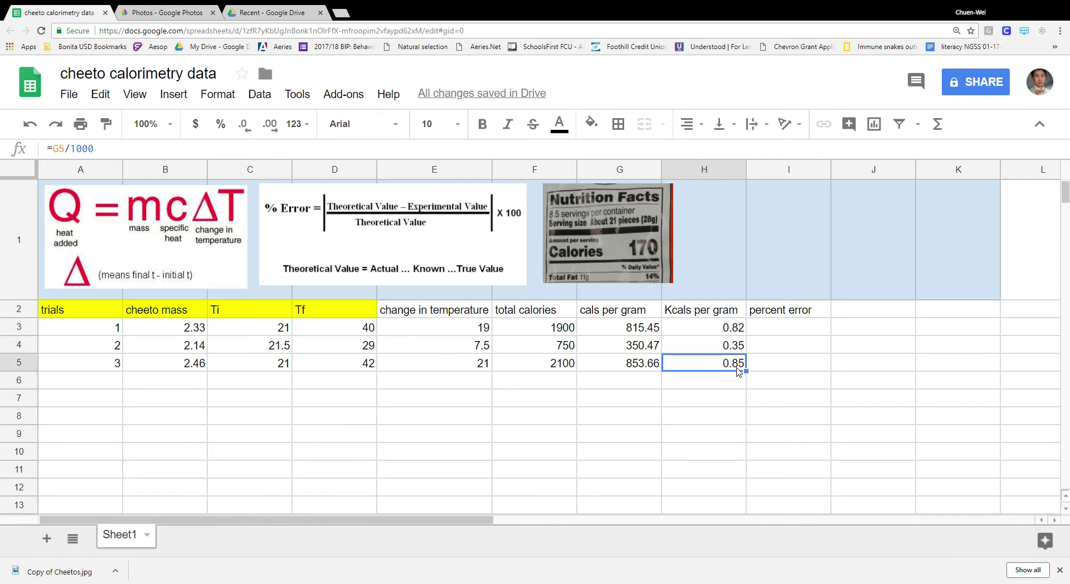
{"action": "left_click", "coordinate": [742, 331]}
{"action": "left_click", "coordinate": [740, 348]}
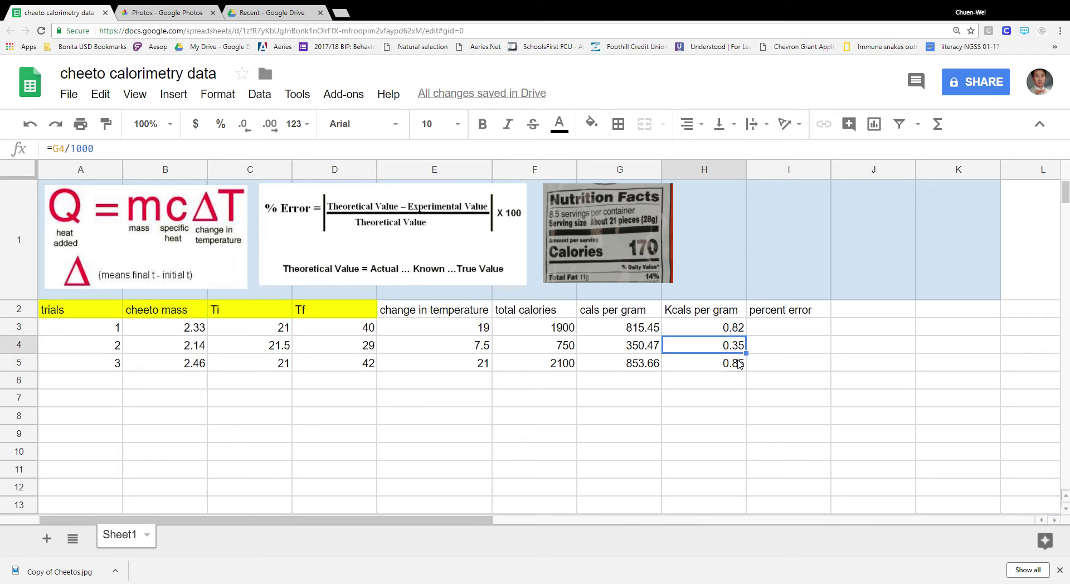
{"action": "left_click", "coordinate": [739, 364]}
{"action": "left_click", "coordinate": [739, 349]}
{"action": "left_click", "coordinate": [735, 332]}
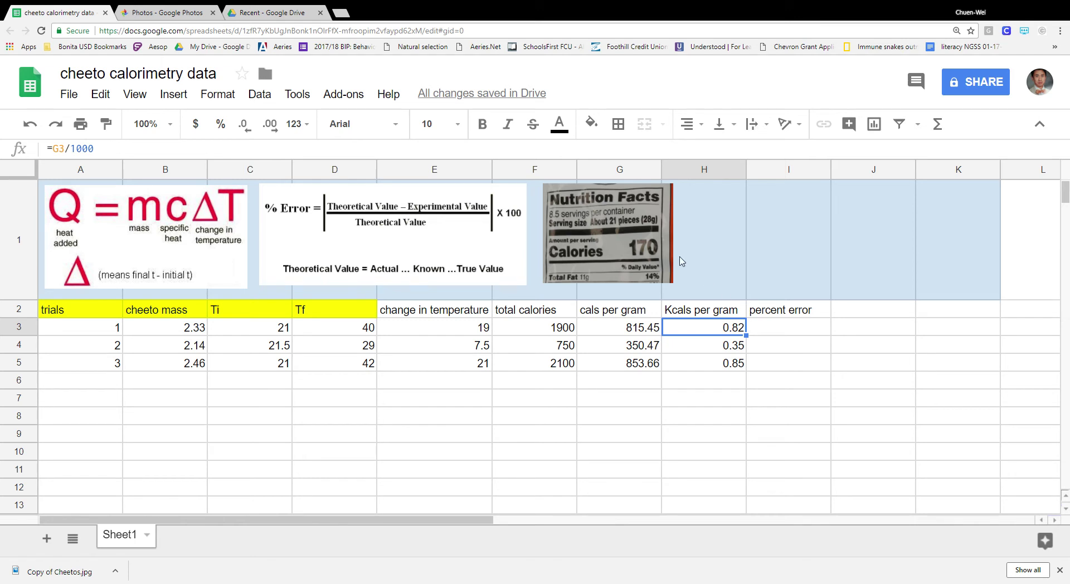
Calculate the theoretical Calories per gram from the nutrition label in I1 with the formula =170/28.
{"action": "left_click", "coordinate": [628, 224]}
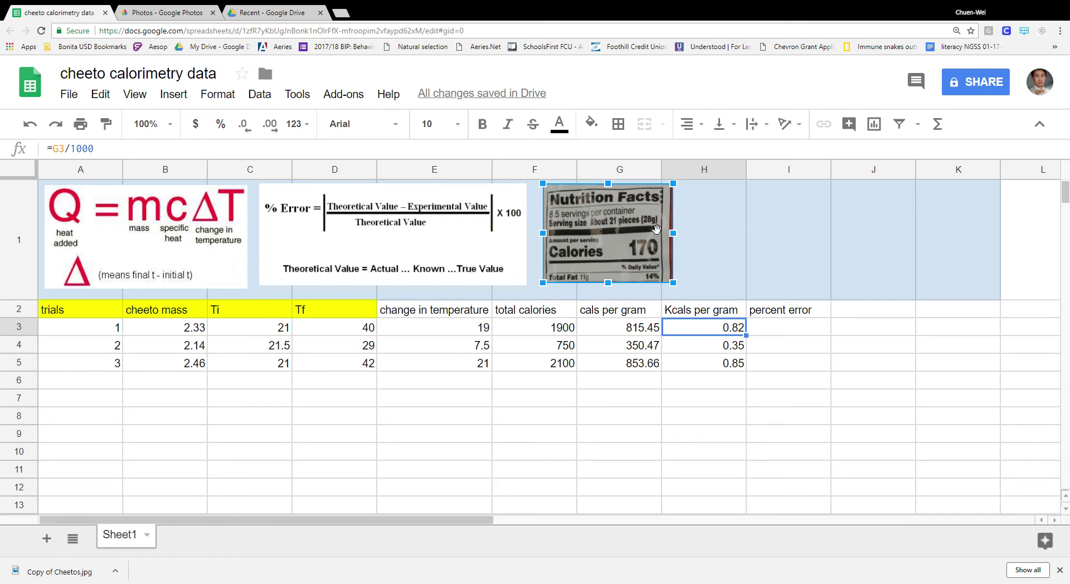
{"action": "left_click", "coordinate": [781, 218]}
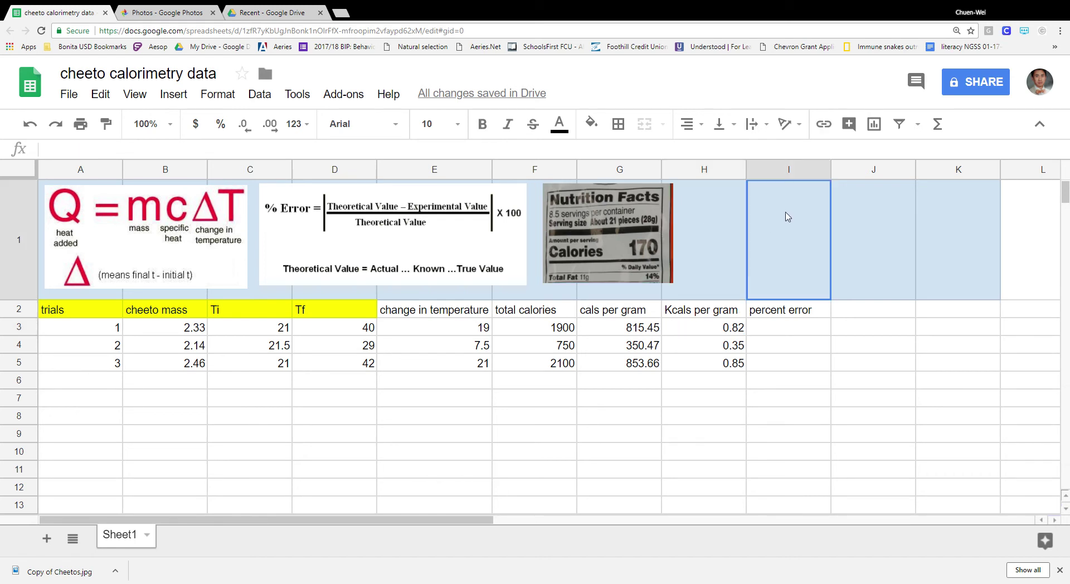
{"action": "left_click", "coordinate": [335, 154]}
{"action": "type", "text": "="}
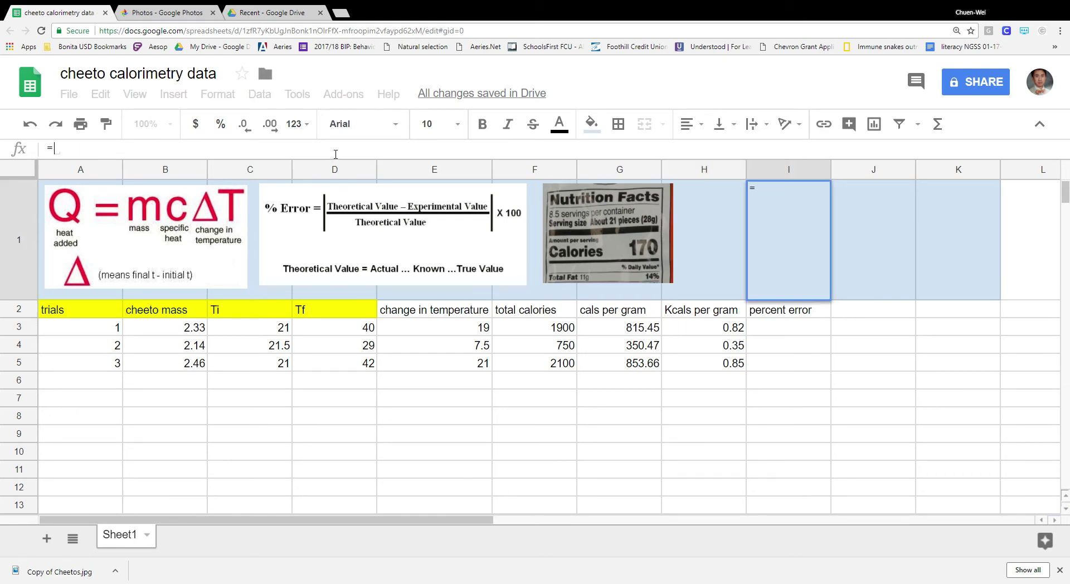
{"action": "type", "text": "170"}
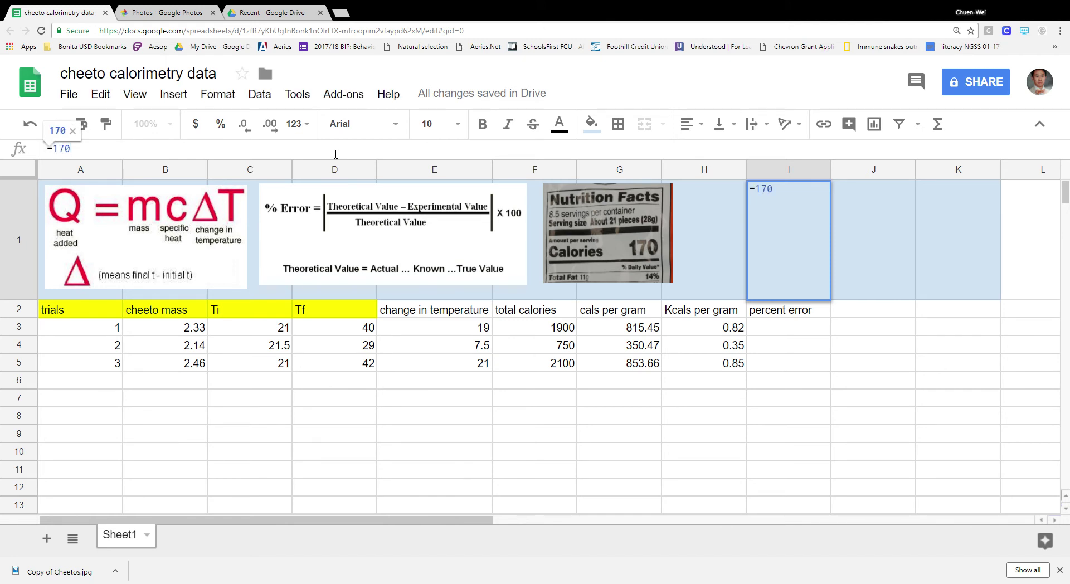
{"action": "type", "text": "/"}
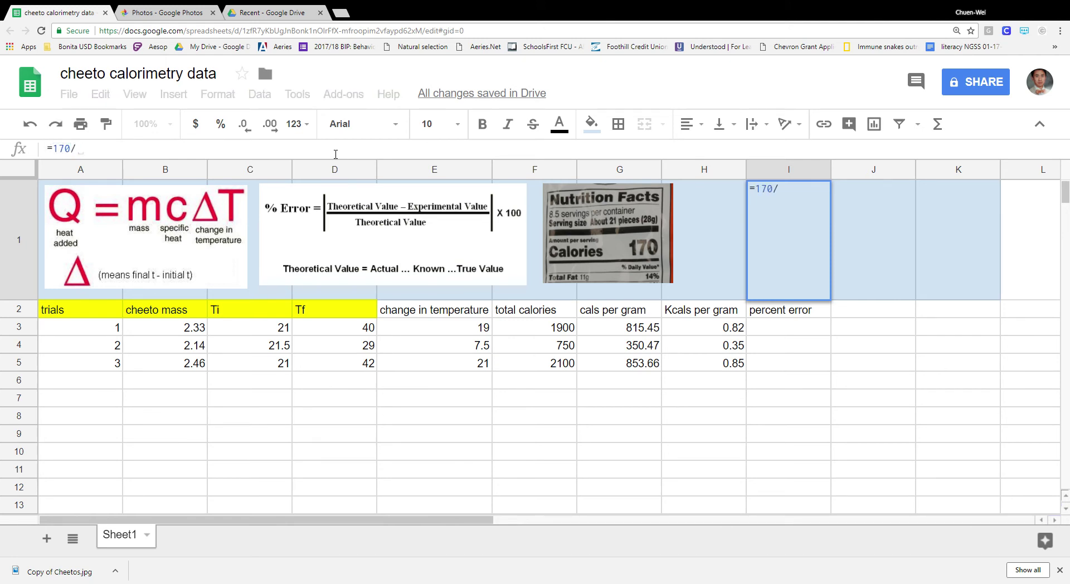
{"action": "type", "text": "28"}
{"action": "key", "text": "Return"}
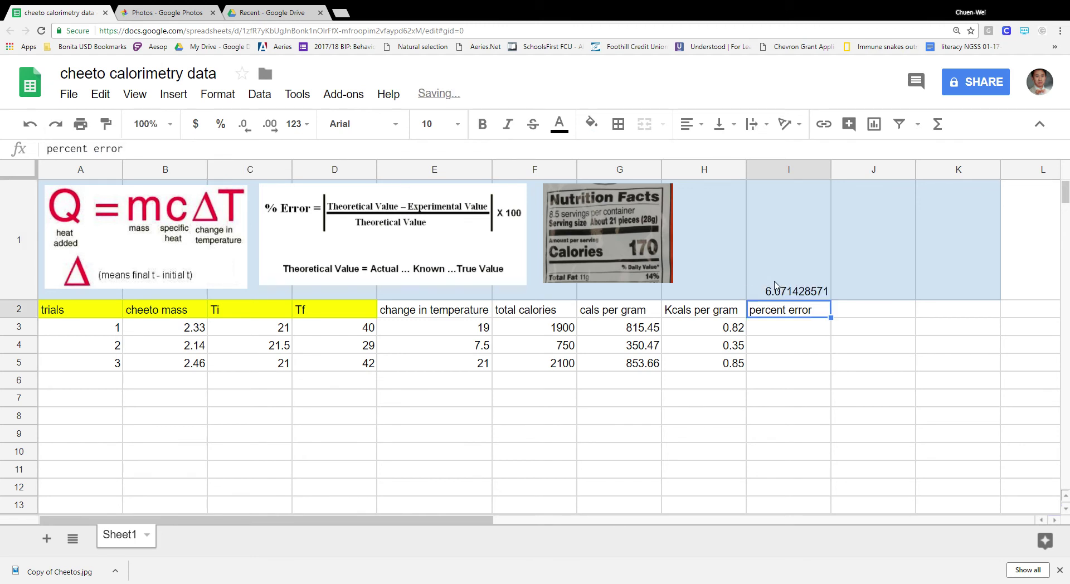
{"action": "left_click", "coordinate": [784, 297]}
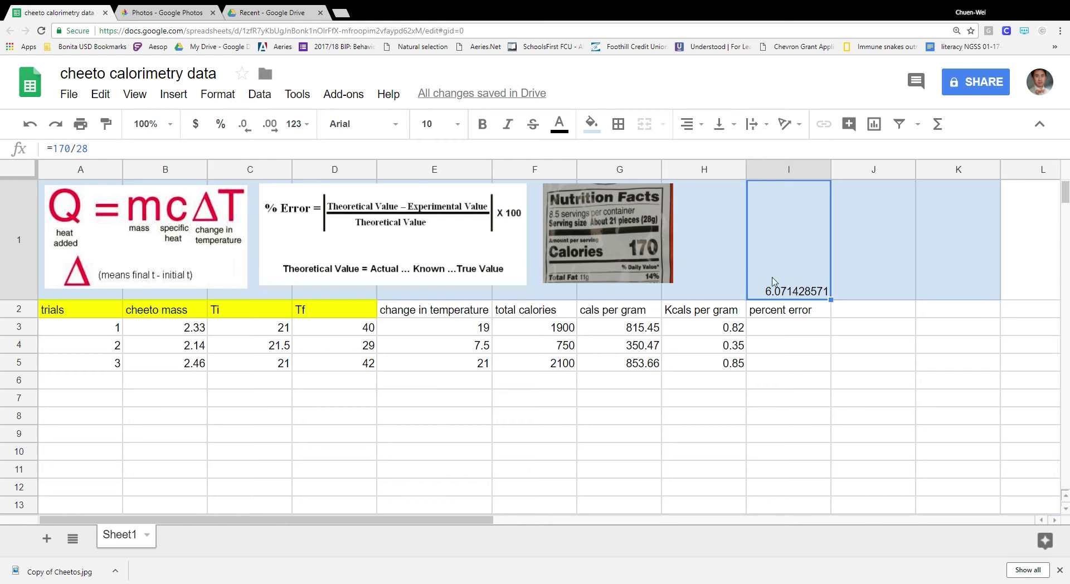
Start the trial 1 percent error formula in I3 as =6.1-.82, subtracting the experimental Kcals per gram from the theoretical value.
{"action": "left_click", "coordinate": [736, 333]}
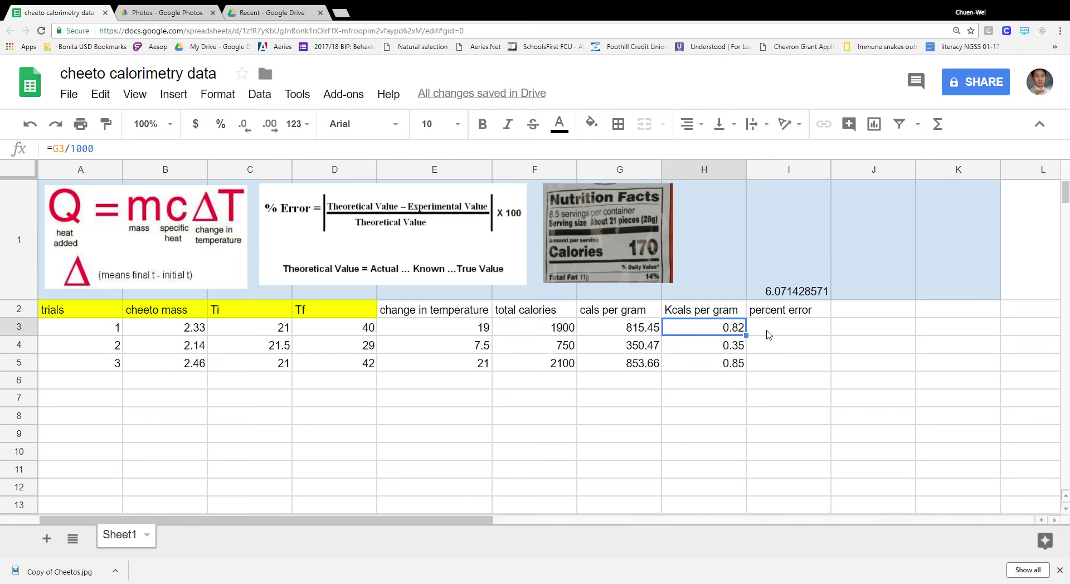
{"action": "left_click", "coordinate": [791, 328]}
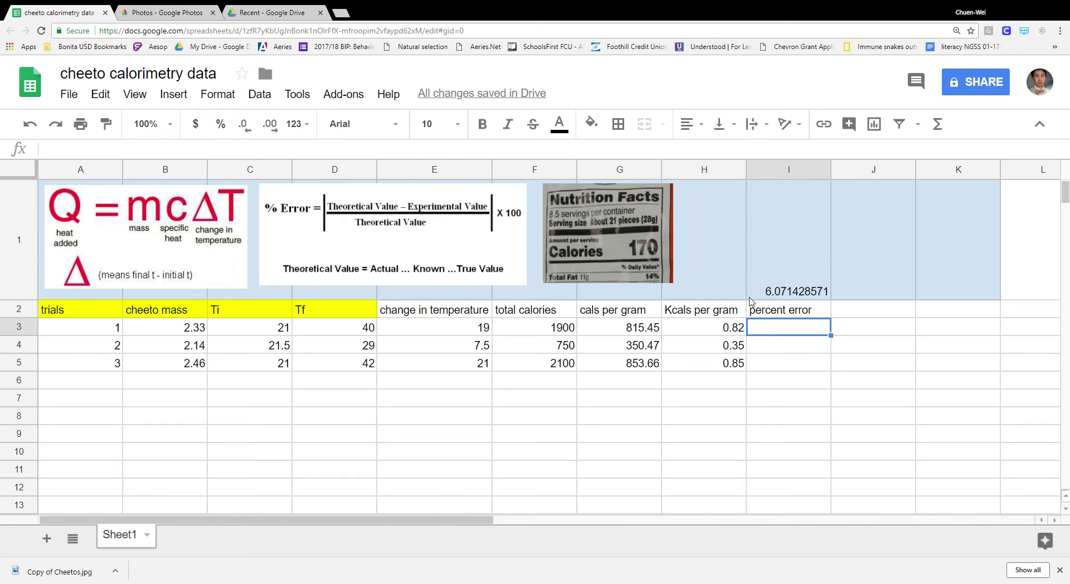
{"action": "type", "text": "="}
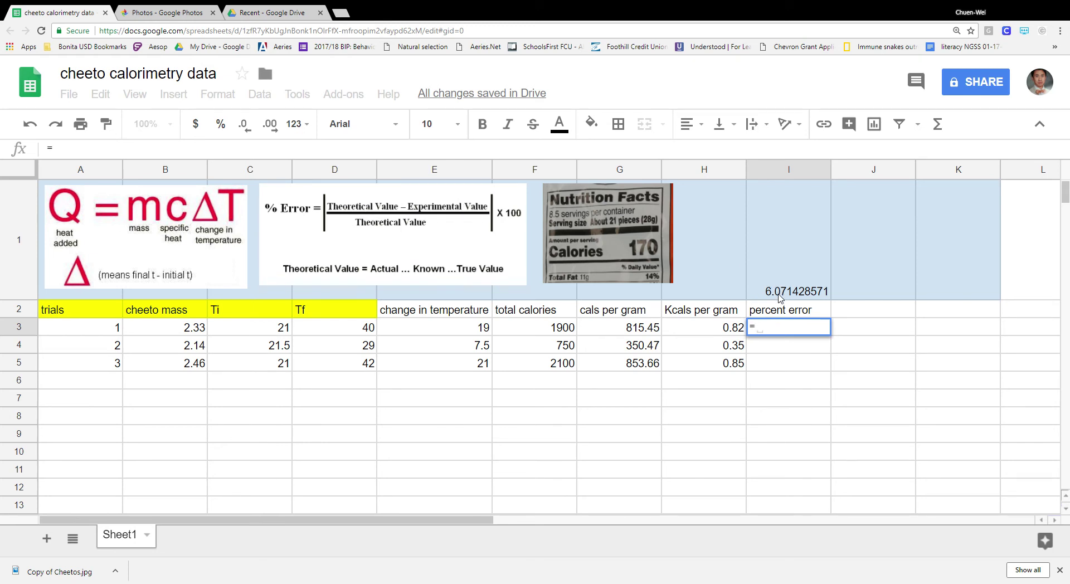
{"action": "type", "text": "6"}
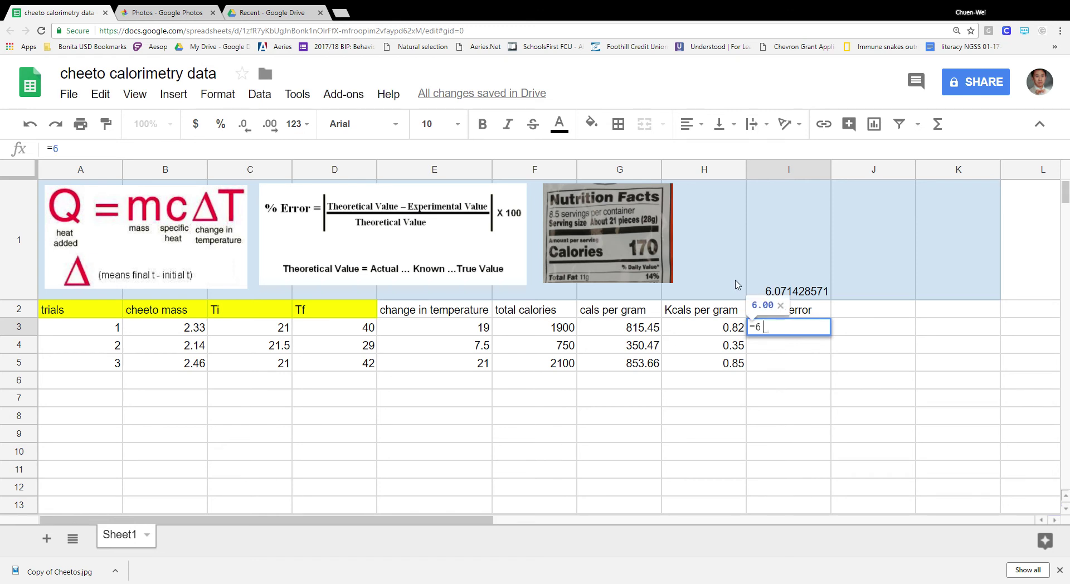
{"action": "type", "text": "-"}
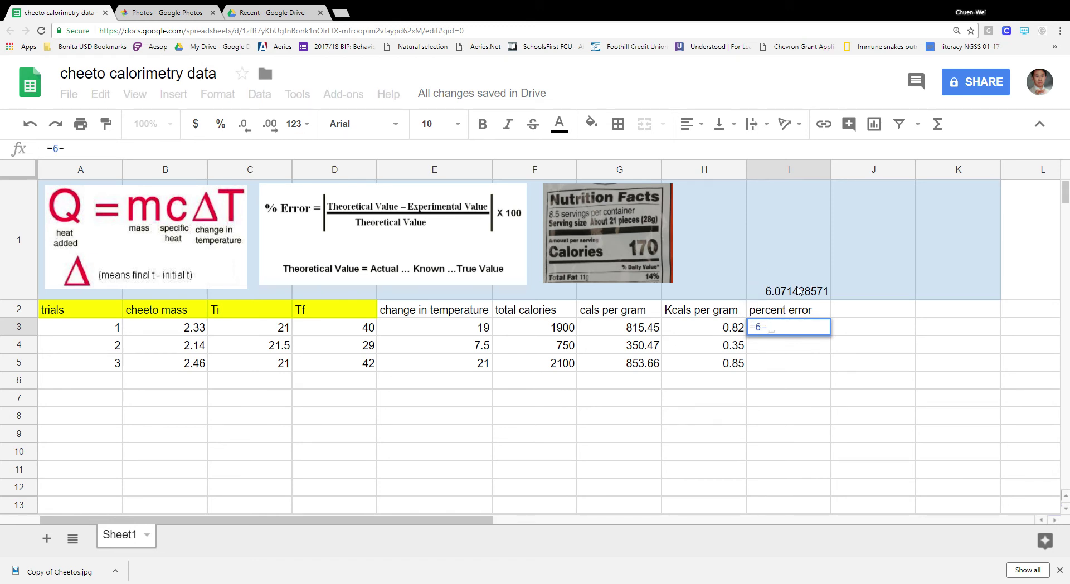
{"action": "key", "text": "Left"}
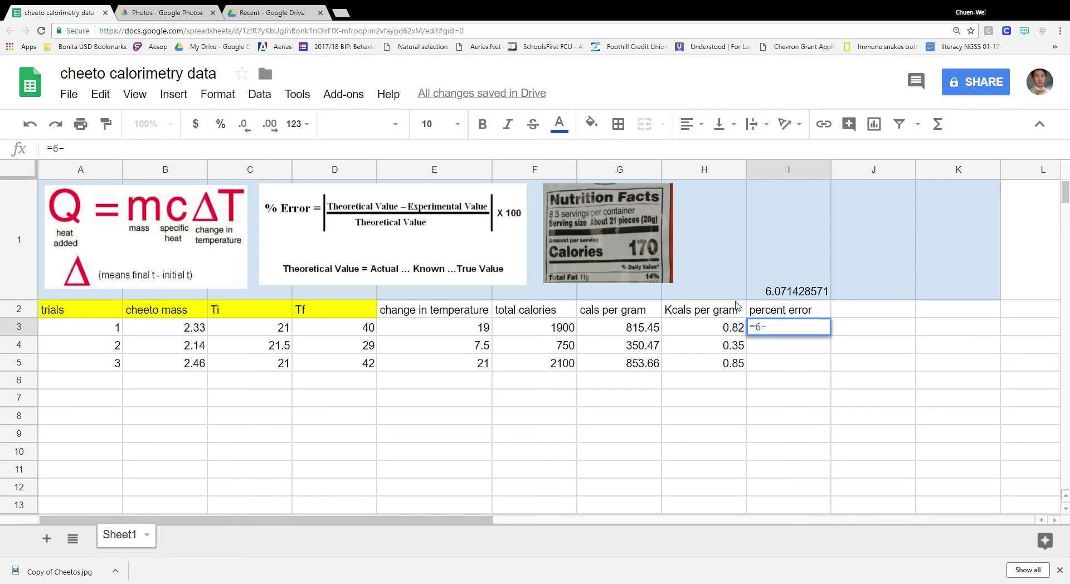
{"action": "type", "text": ".1"}
{"action": "left_click", "coordinate": [786, 329]}
{"action": "type", "text": ".82"}
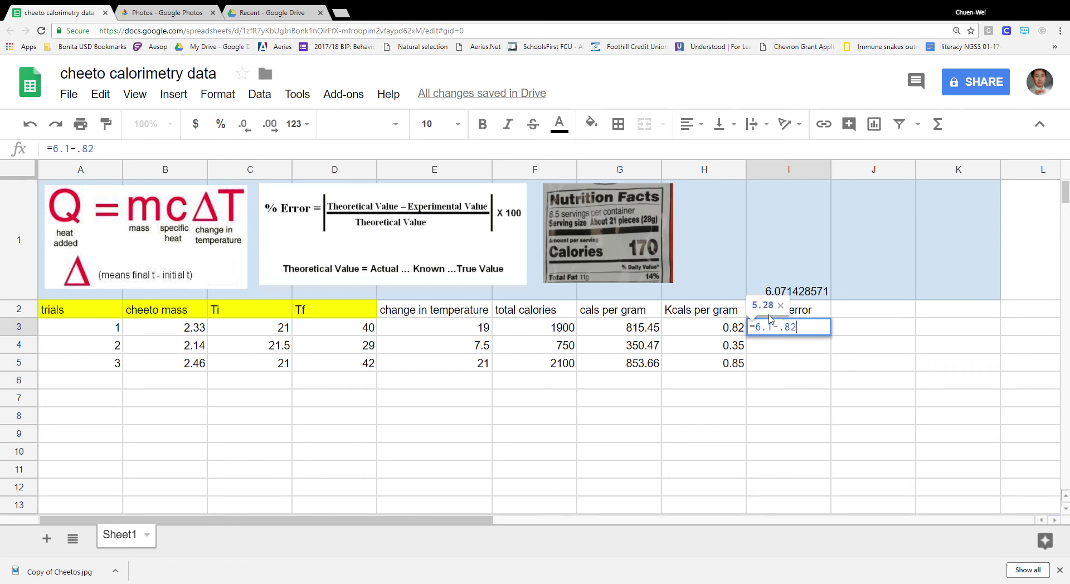
Enclose the subtraction in I3 in parentheses and divide it by the theoretical value, completing =(6.1-.82)/6.1.
{"action": "type", "text": ")"}
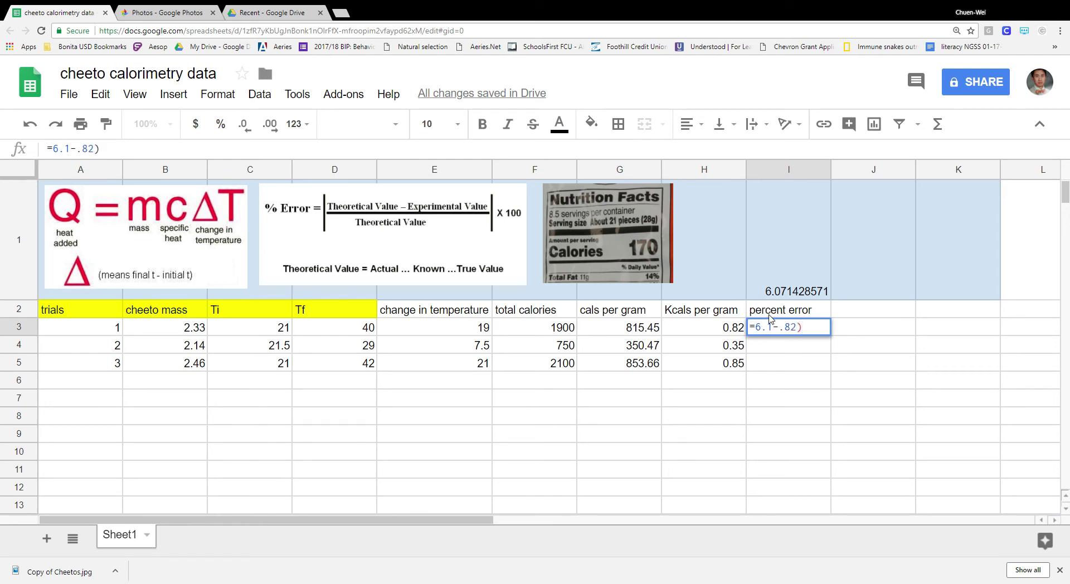
{"action": "left_click", "coordinate": [764, 330]}
{"action": "type", "text": "("}
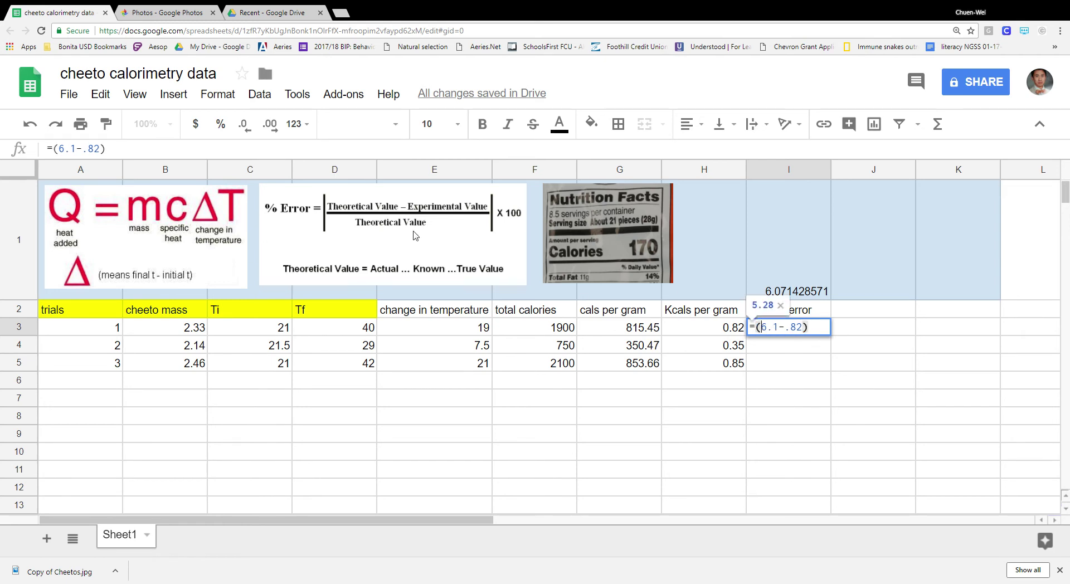
{"action": "left_click", "coordinate": [821, 332]}
{"action": "type", "text": "/"}
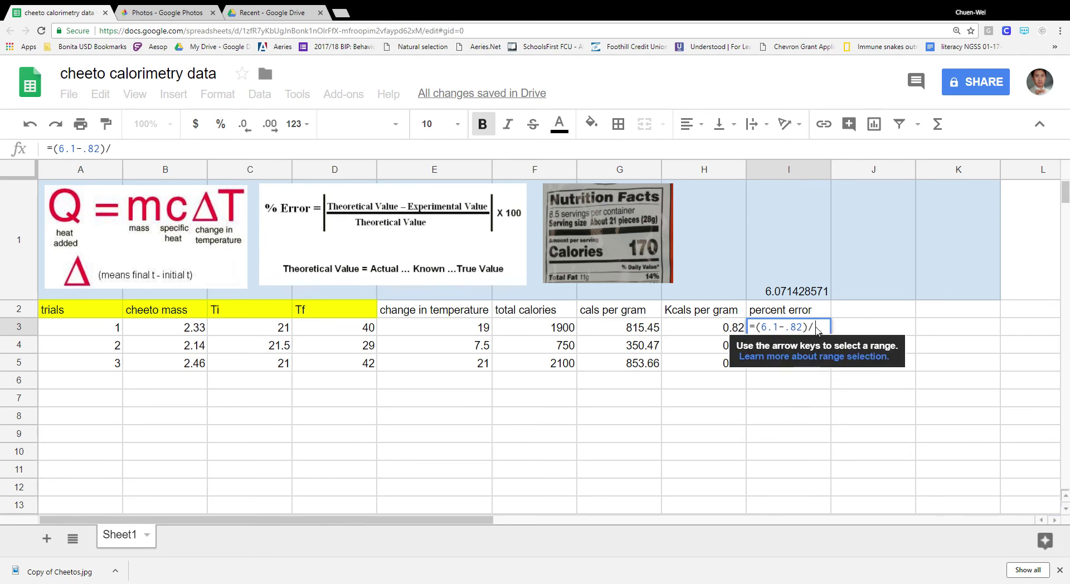
{"action": "type", "text": "6.1"}
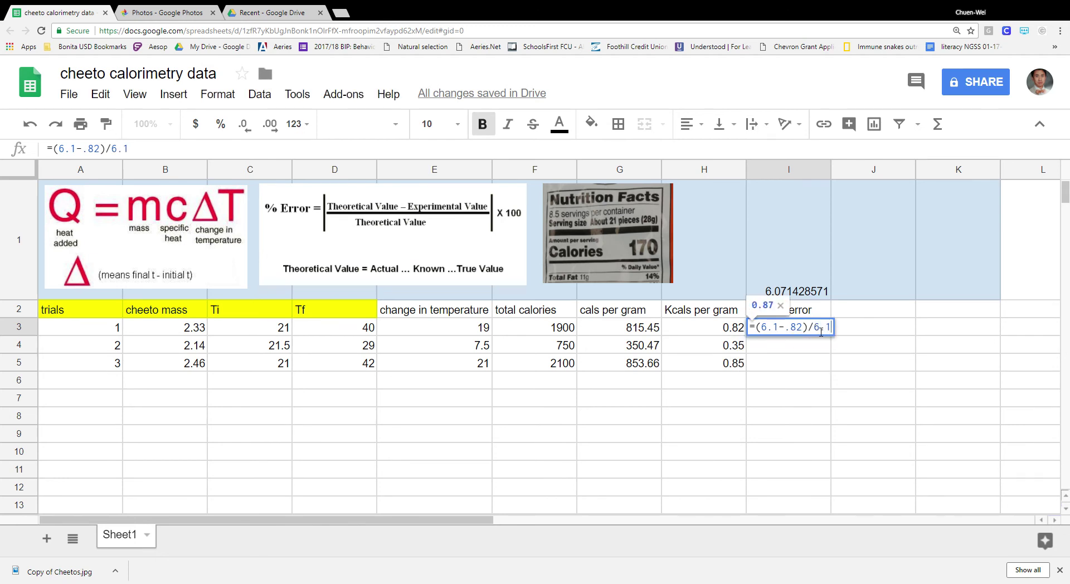
{"action": "key", "text": "Return"}
Wrap the whole I3 expression in outer parentheses and multiply it by 100, giving =((6.1-0.82)/6.1)*100.
{"action": "left_click", "coordinate": [818, 330]}
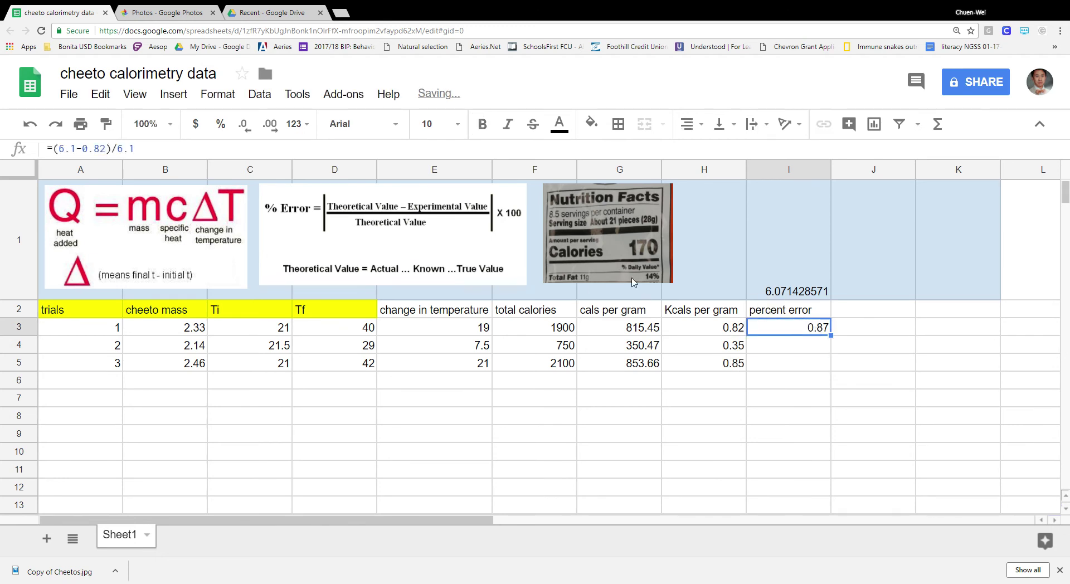
{"action": "left_click", "coordinate": [159, 158]}
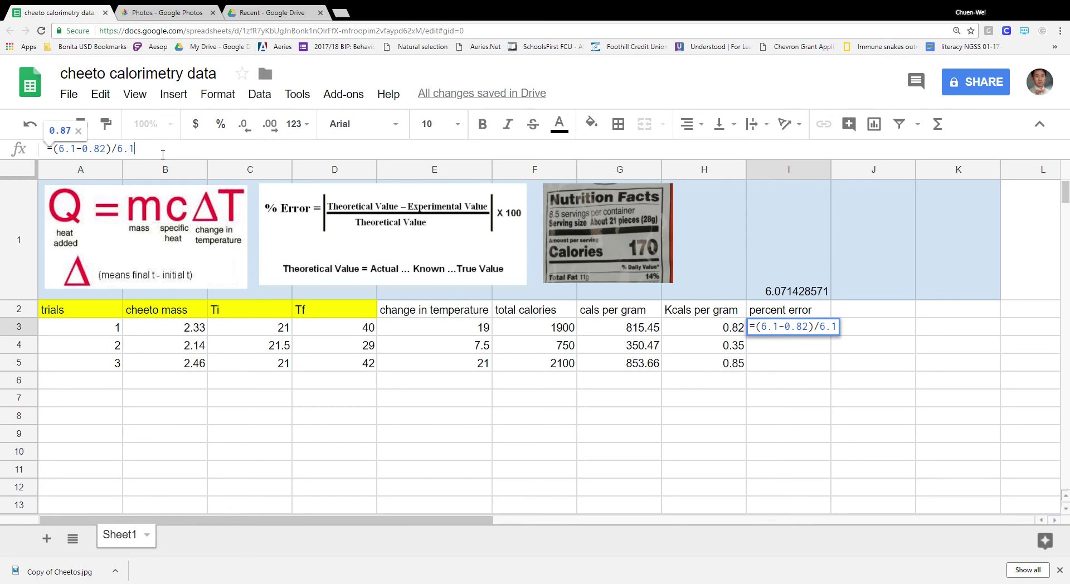
{"action": "type", "text": ")"}
{"action": "left_click", "coordinate": [60, 151]}
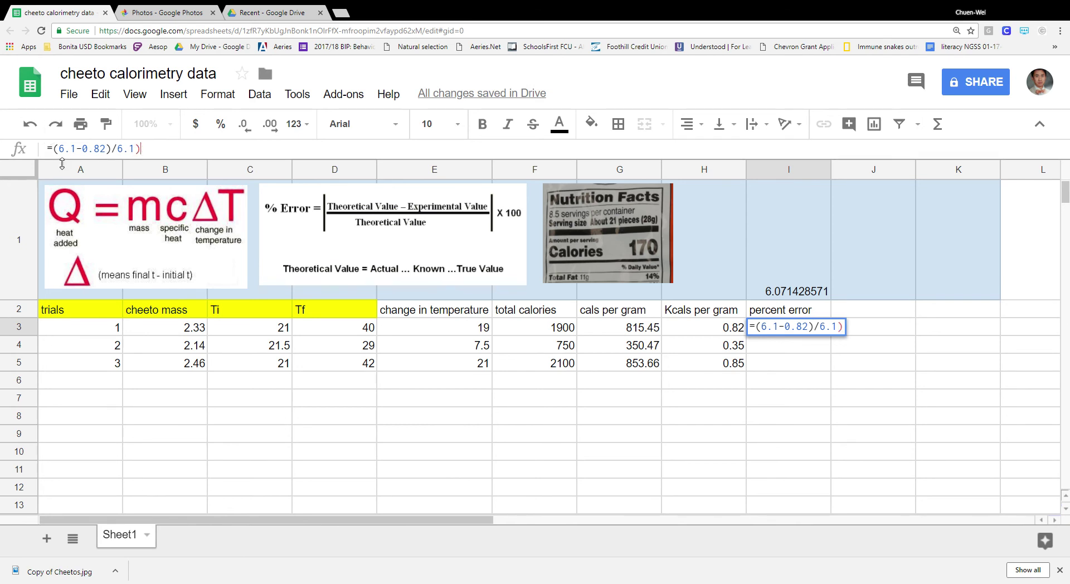
{"action": "type", "text": "("}
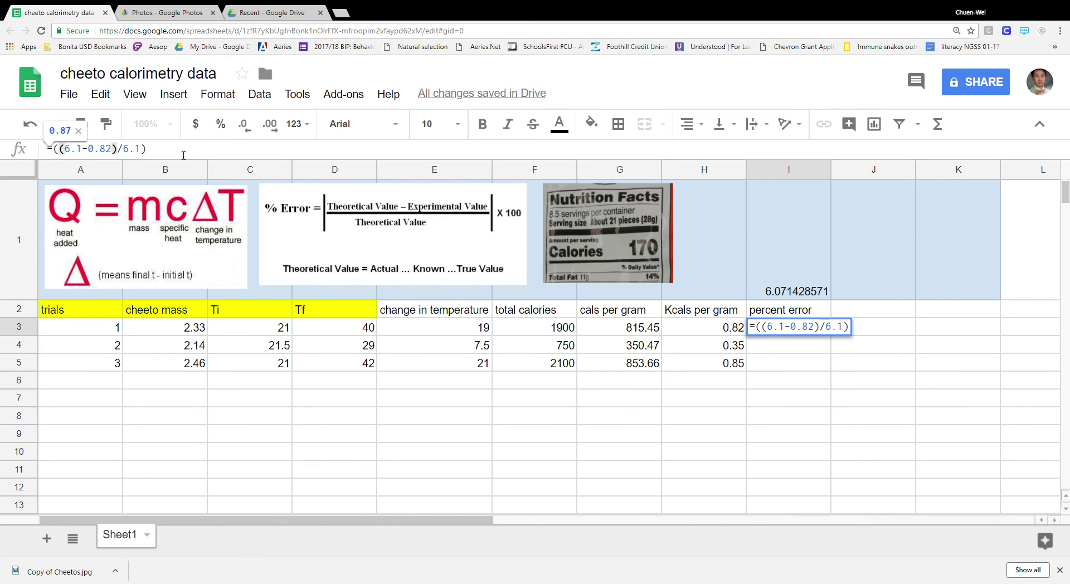
{"action": "left_click", "coordinate": [183, 155]}
{"action": "type", "text": "*"}
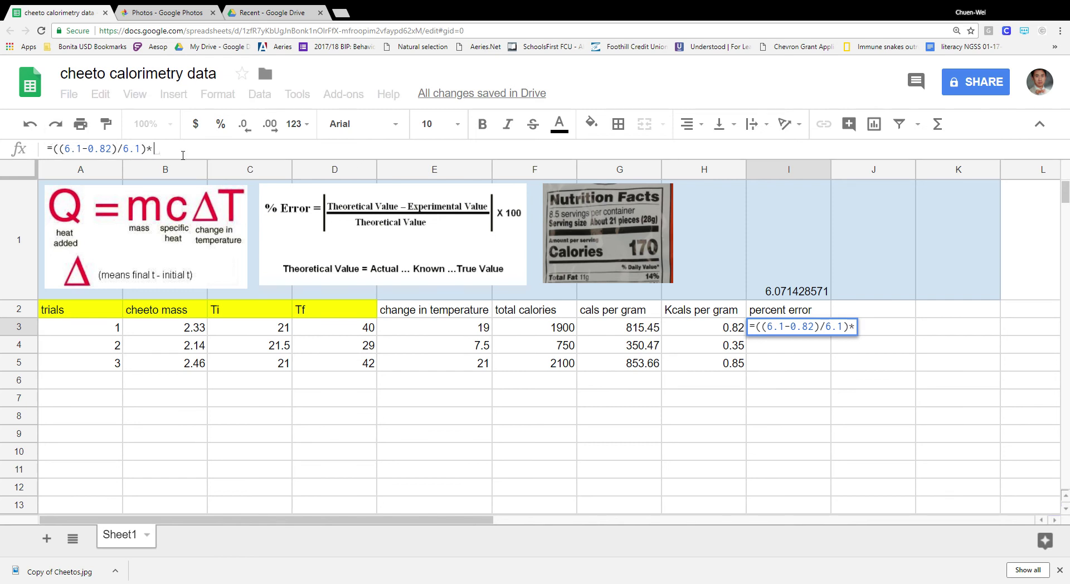
{"action": "type", "text": "100"}
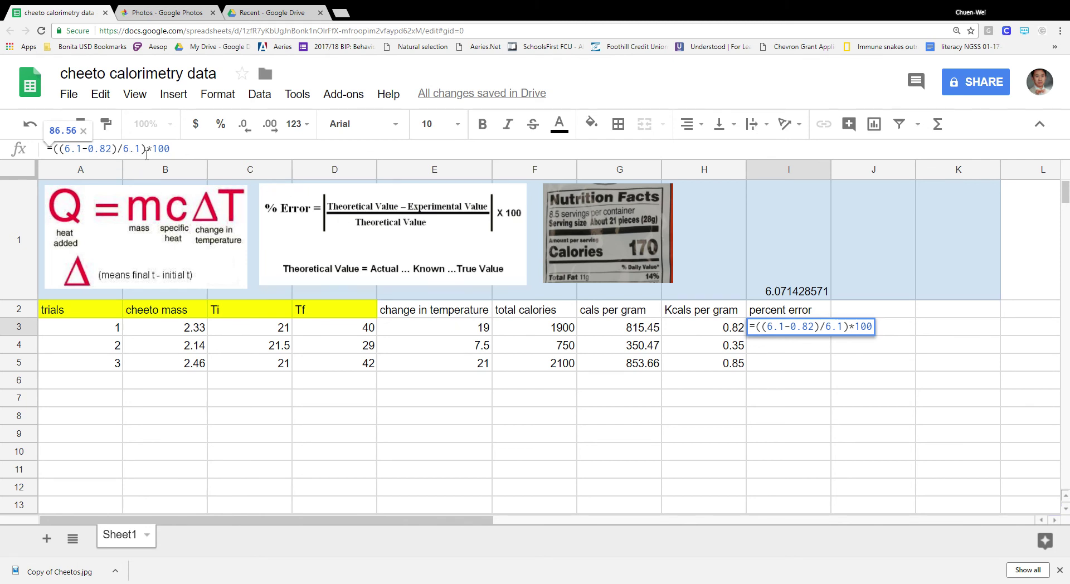
{"action": "key", "text": "Return"}
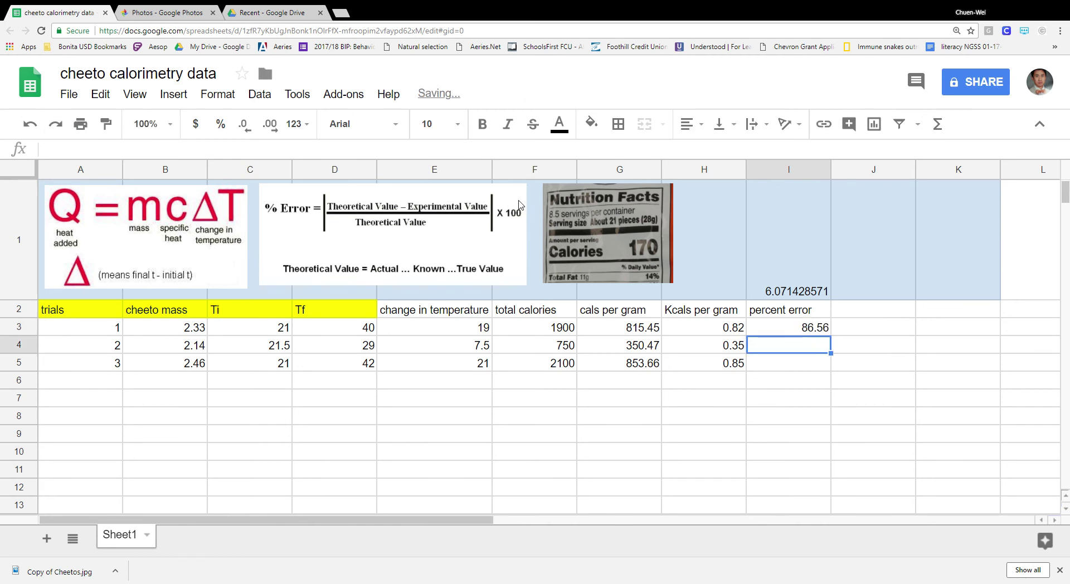
Fill the percent error formula with the fixed 0.82 value from I3 down through I5.
{"action": "left_click", "coordinate": [815, 333]}
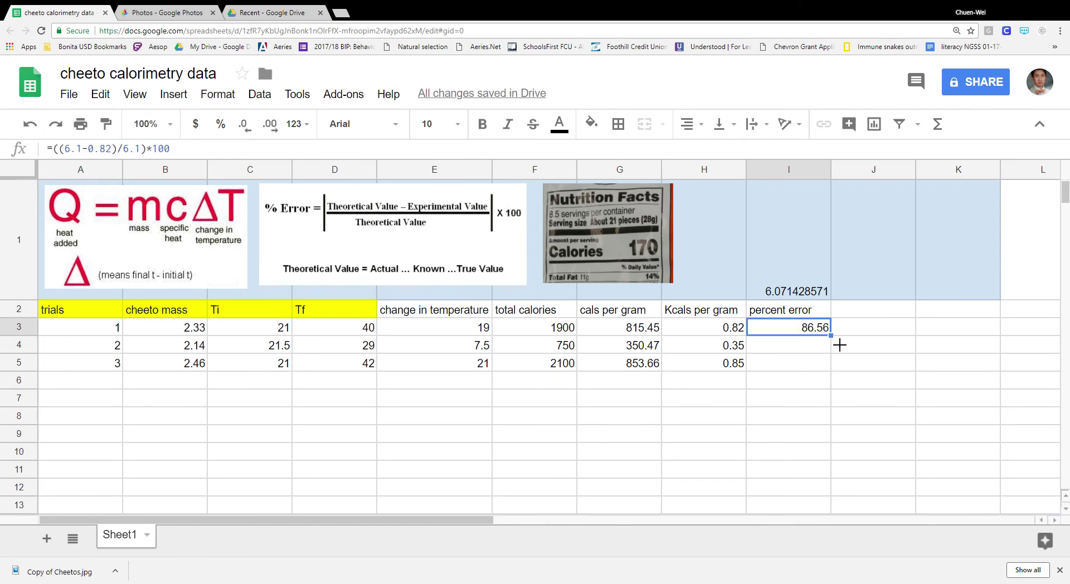
{"action": "left_click_drag", "start_coordinate": [831, 336], "coordinate": [834, 371]}
{"action": "left_click", "coordinate": [867, 351]}
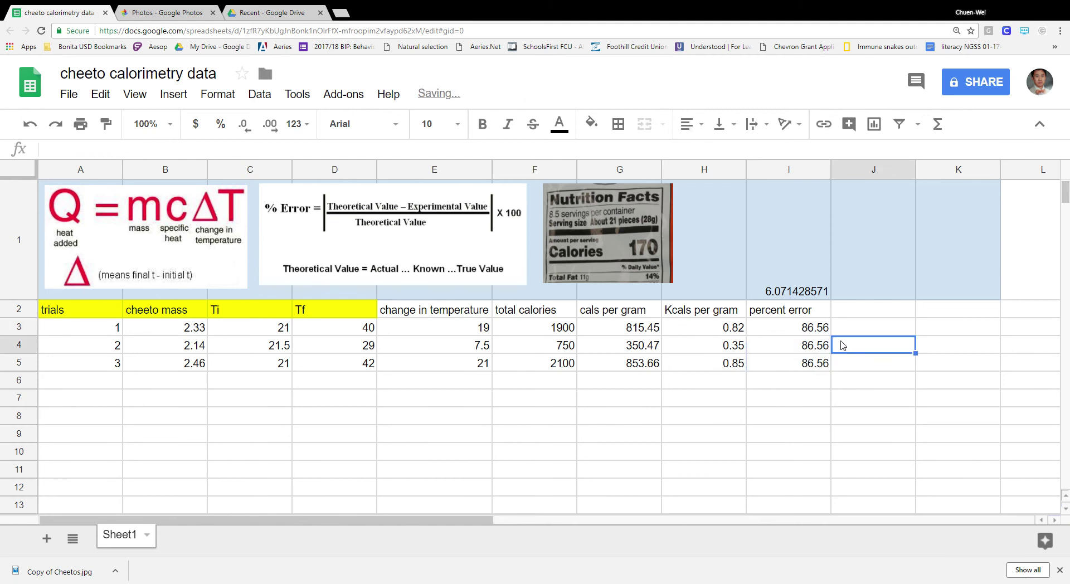
Replace the fixed 0.82 in the I3 formula with a reference to H3, giving =((6.1-H3)/6.1)*100.
{"action": "left_click", "coordinate": [814, 331]}
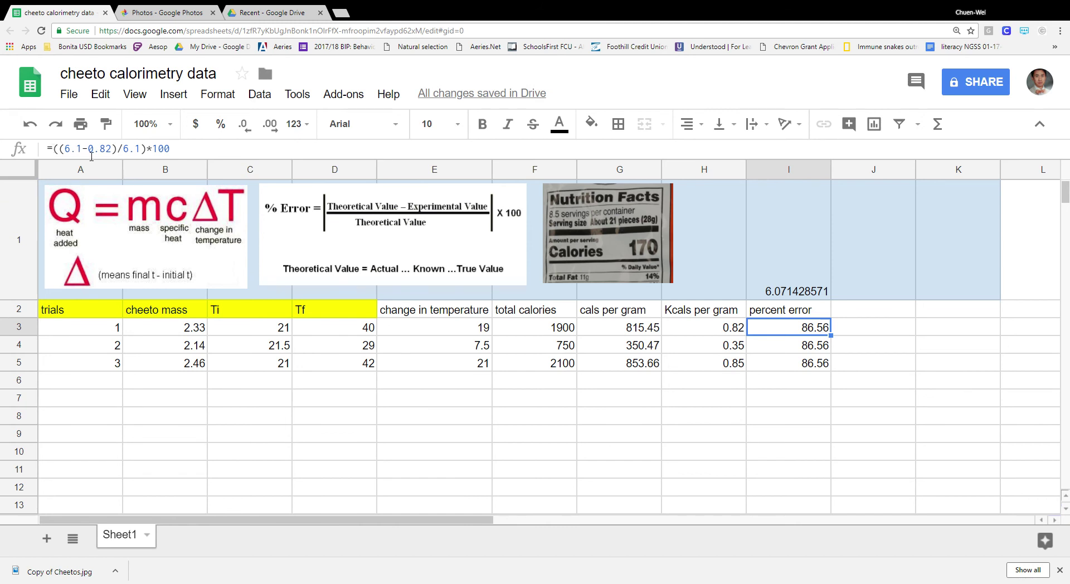
{"action": "left_click_drag", "start_coordinate": [112, 150], "coordinate": [95, 155]}
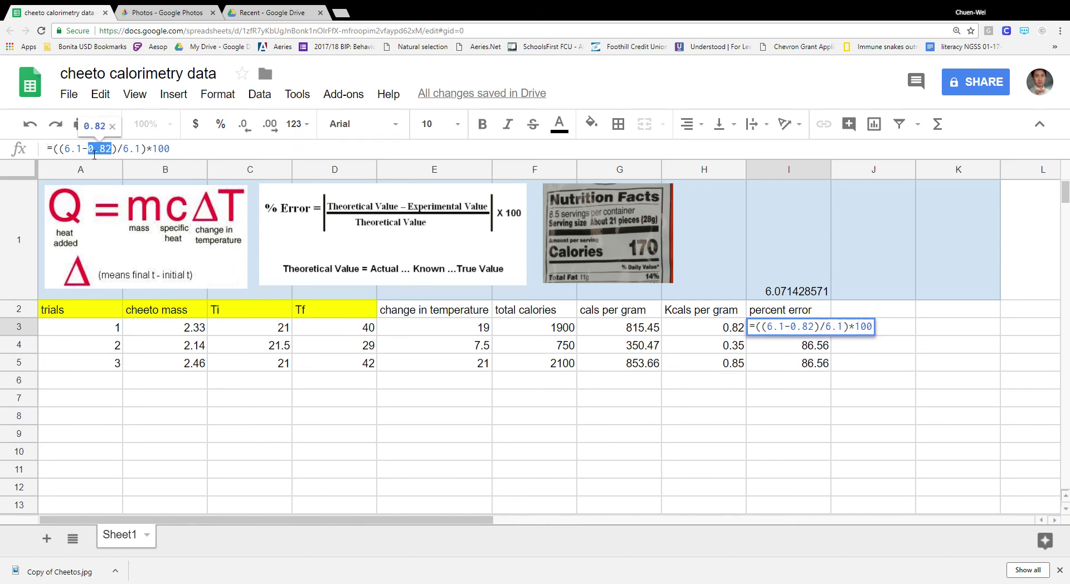
{"action": "type", "text": "\\"}
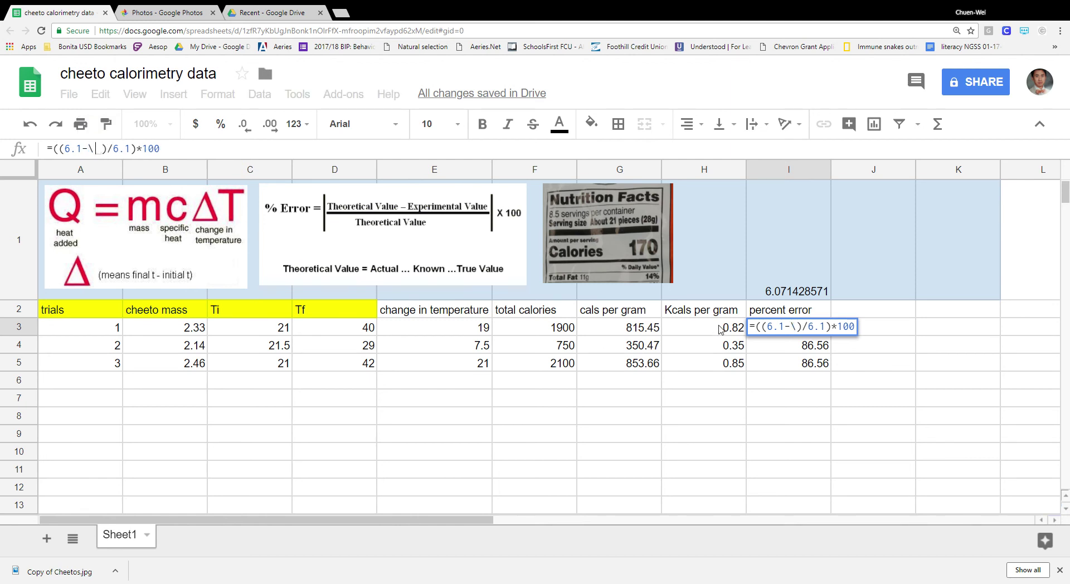
{"action": "left_click", "coordinate": [715, 328]}
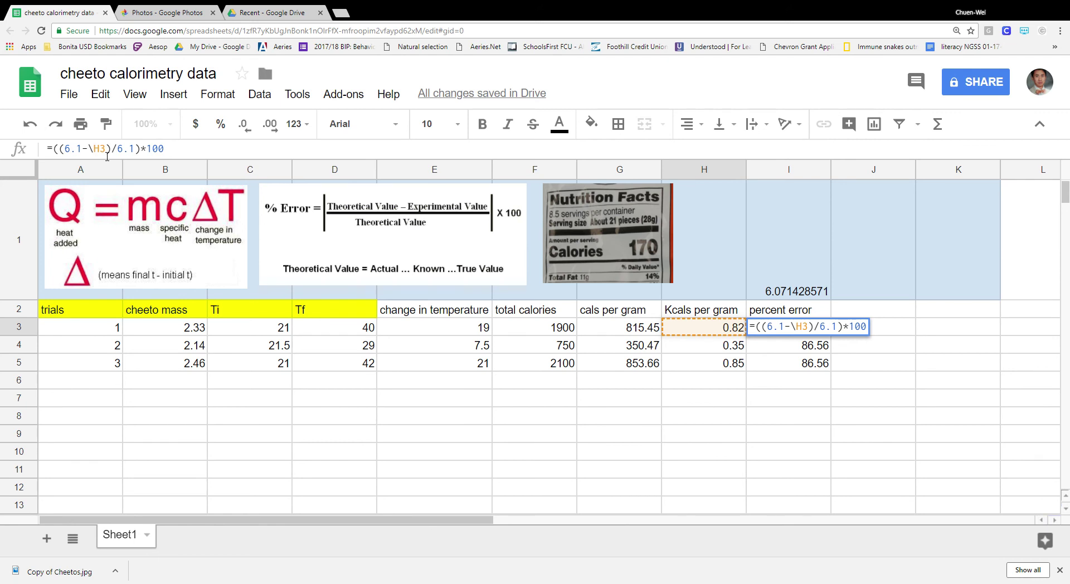
{"action": "key", "text": "BackSpace"}
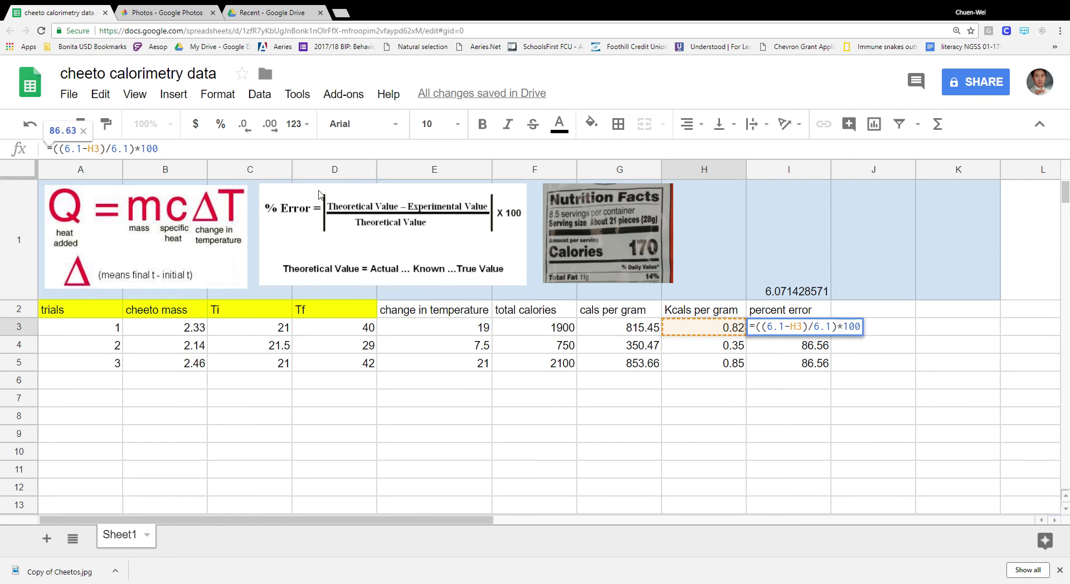
{"action": "key", "text": "Return"}
Fill the H3-based percent error formula from I3 down through I5 and check the formula in I4.
{"action": "left_click", "coordinate": [826, 332]}
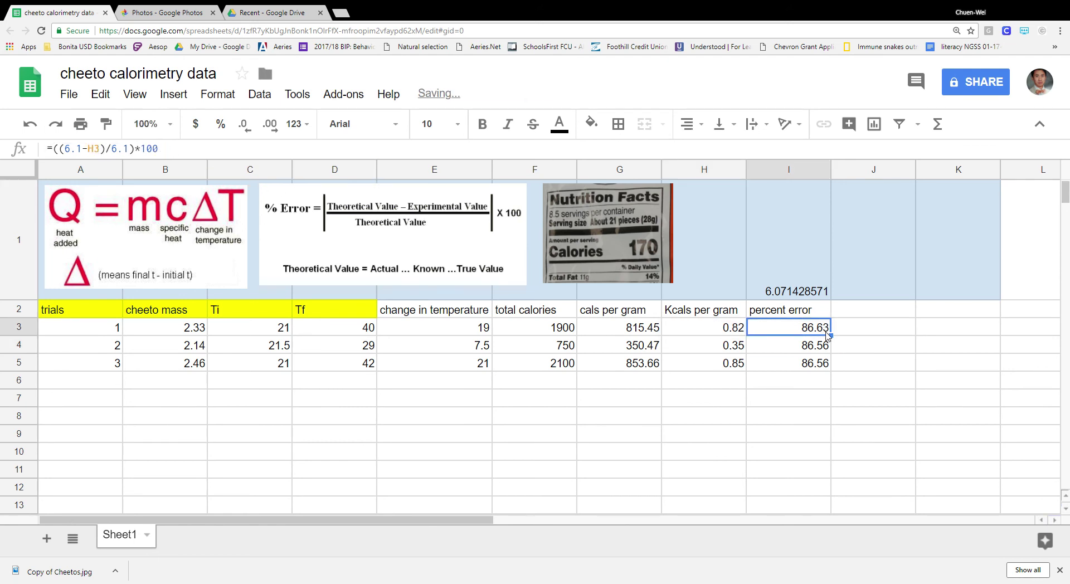
{"action": "left_click_drag", "start_coordinate": [830, 336], "coordinate": [836, 374]}
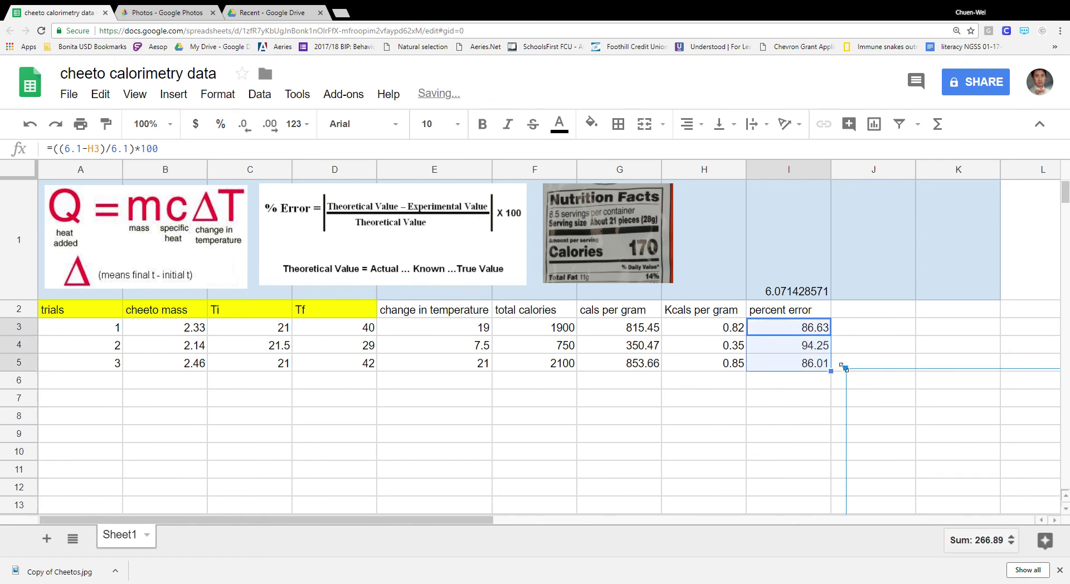
{"action": "left_click", "coordinate": [821, 346]}
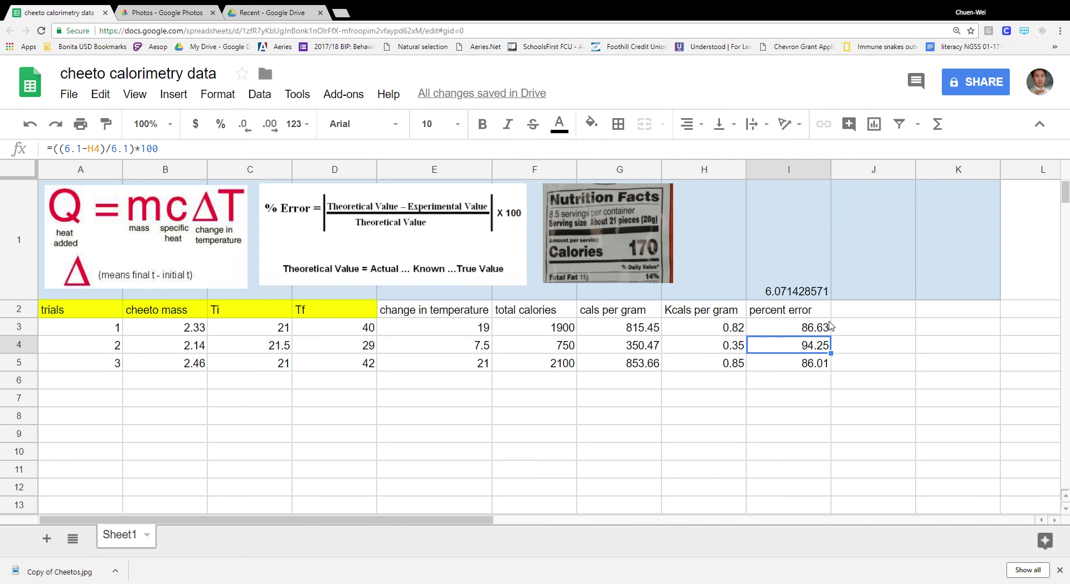
Remove the multiplication by 100 from the percent error formula in I3, leaving =((6.1-H3)/6.1).
{"action": "left_click_drag", "start_coordinate": [818, 329], "coordinate": [815, 369]}
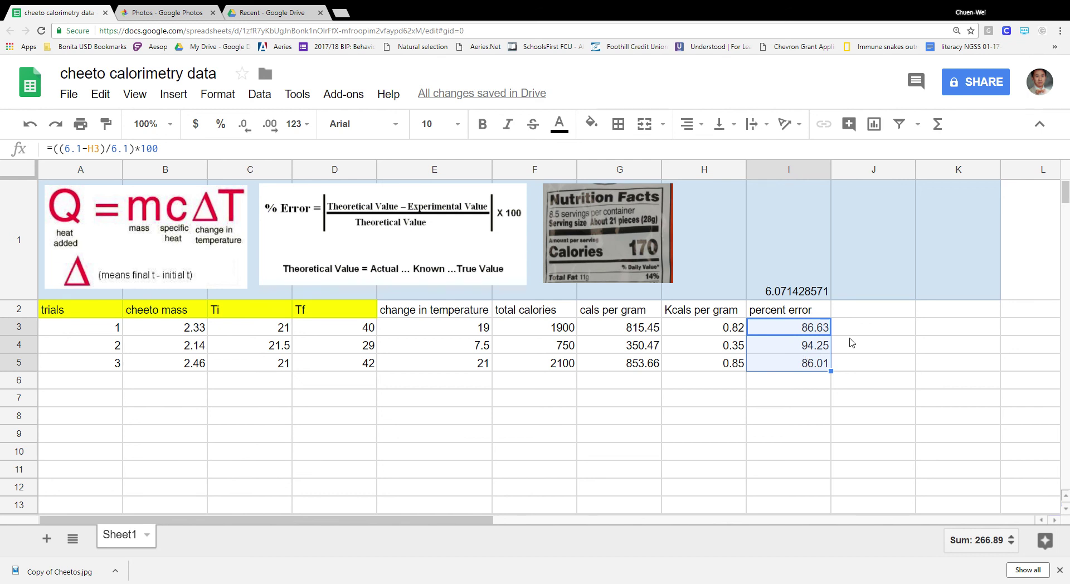
{"action": "left_click", "coordinate": [175, 155]}
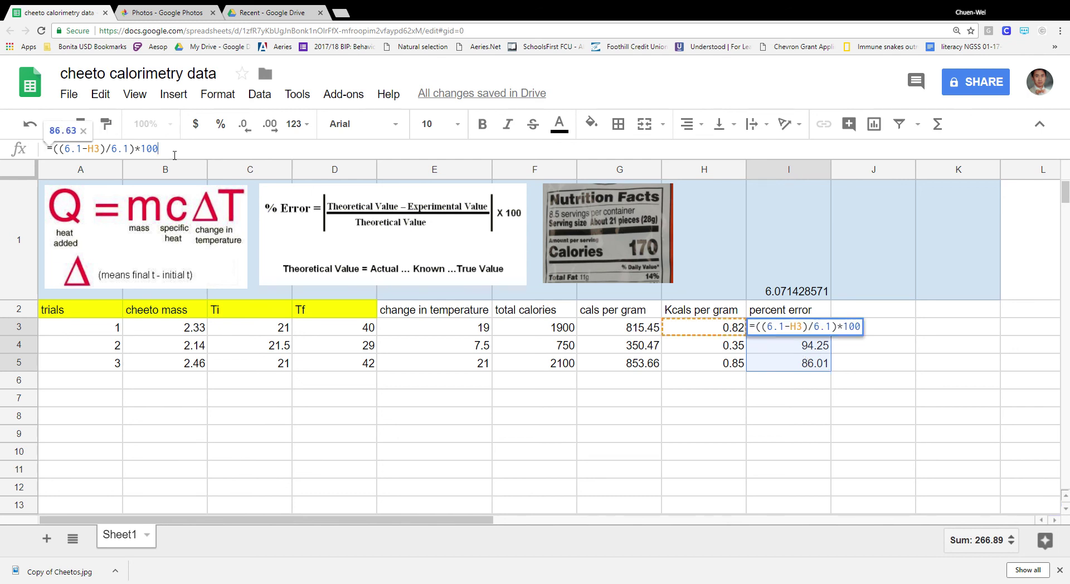
{"action": "key", "text": "BackSpace"}
{"action": "key", "text": "BackSpace"}
{"action": "key", "text": "BackSpace"}
{"action": "key", "text": "BackSpace"}
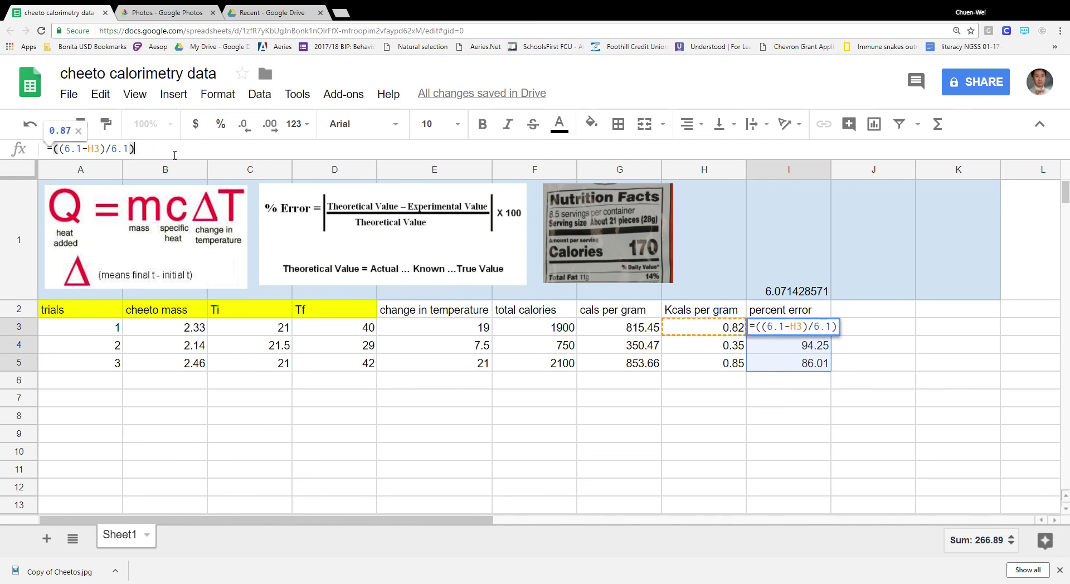
{"action": "key", "text": "Return"}
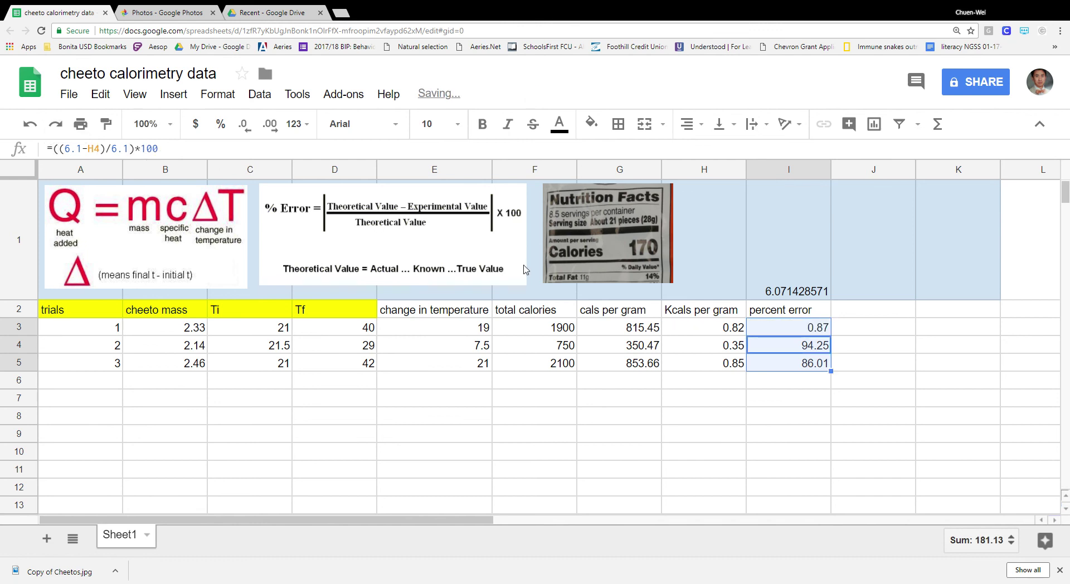
Fill the shortened percent error formula from I3 down through I5 and format I3:I5 as percentages.
{"action": "left_click", "coordinate": [818, 330]}
{"action": "left_click_drag", "start_coordinate": [831, 337], "coordinate": [839, 371]}
{"action": "left_click", "coordinate": [856, 334]}
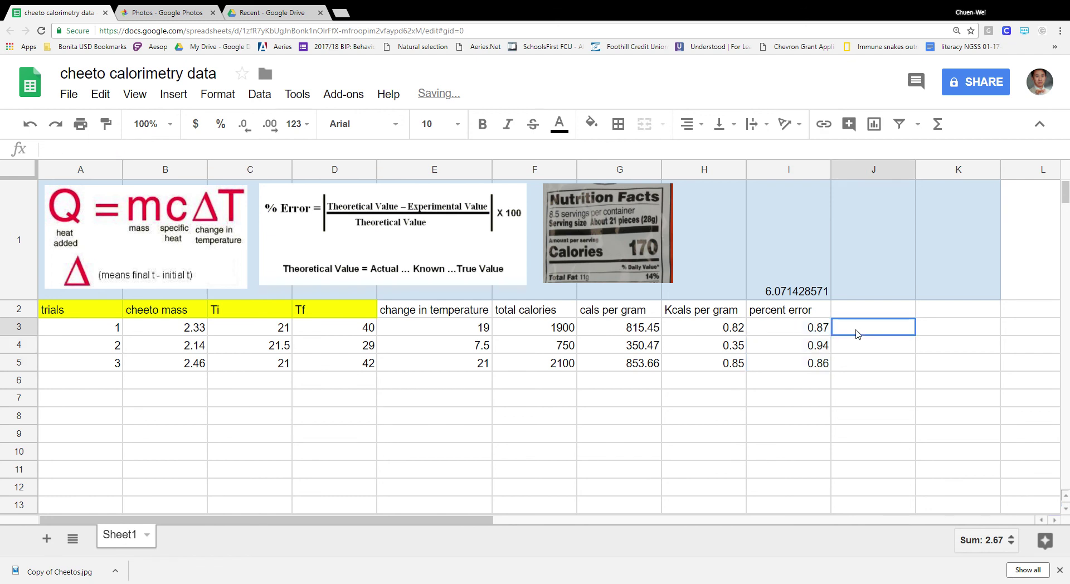
{"action": "left_click_drag", "start_coordinate": [817, 327], "coordinate": [818, 366]}
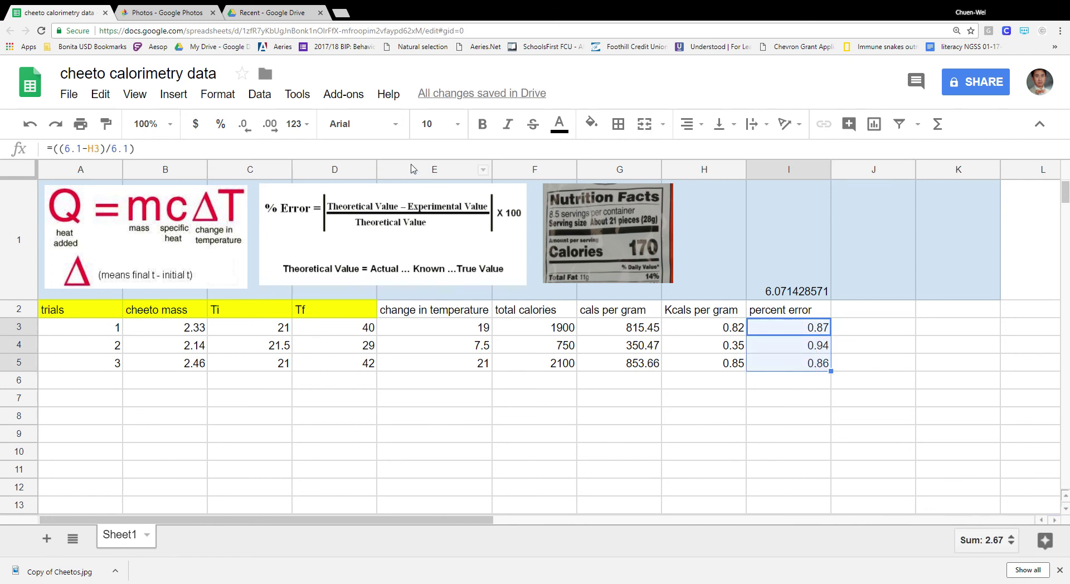
{"action": "left_click", "coordinate": [226, 125]}
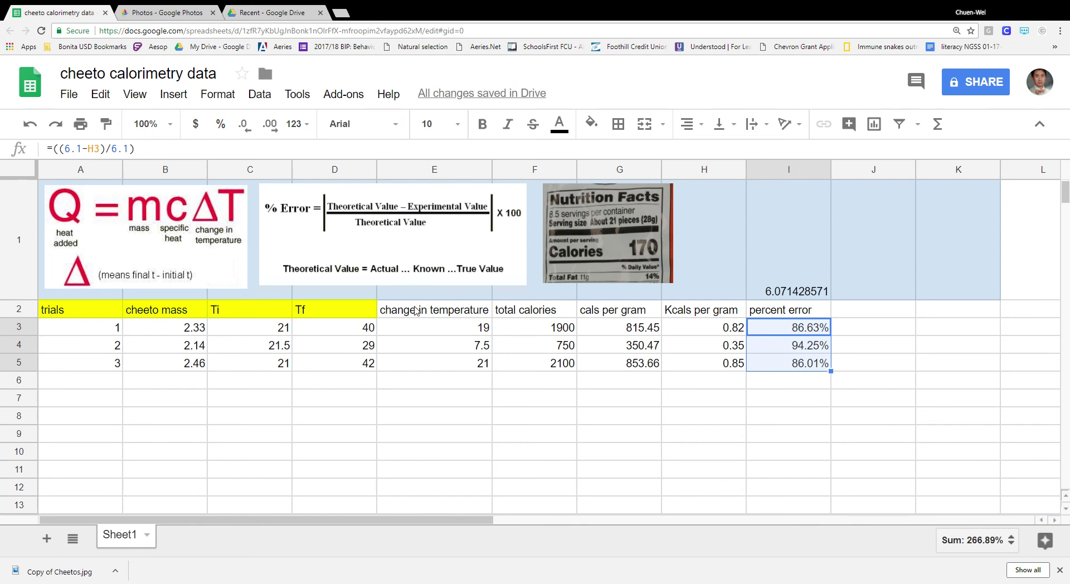
Hide the change in temperature, total calories and cals per gram columns (E, F and G).
{"action": "left_click_drag", "start_coordinate": [415, 311], "coordinate": [658, 371]}
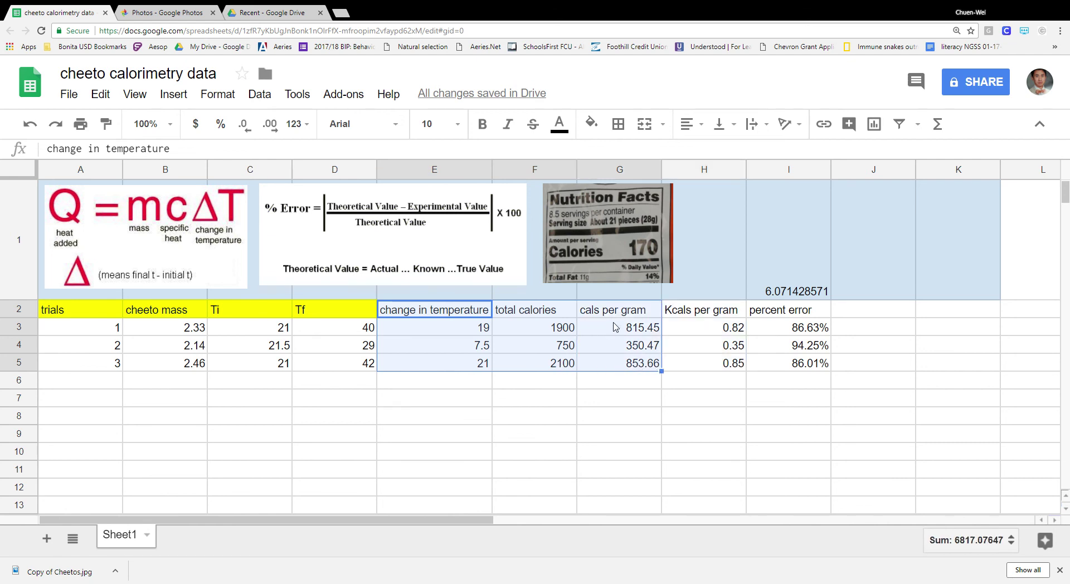
{"action": "right_click", "coordinate": [454, 173]}
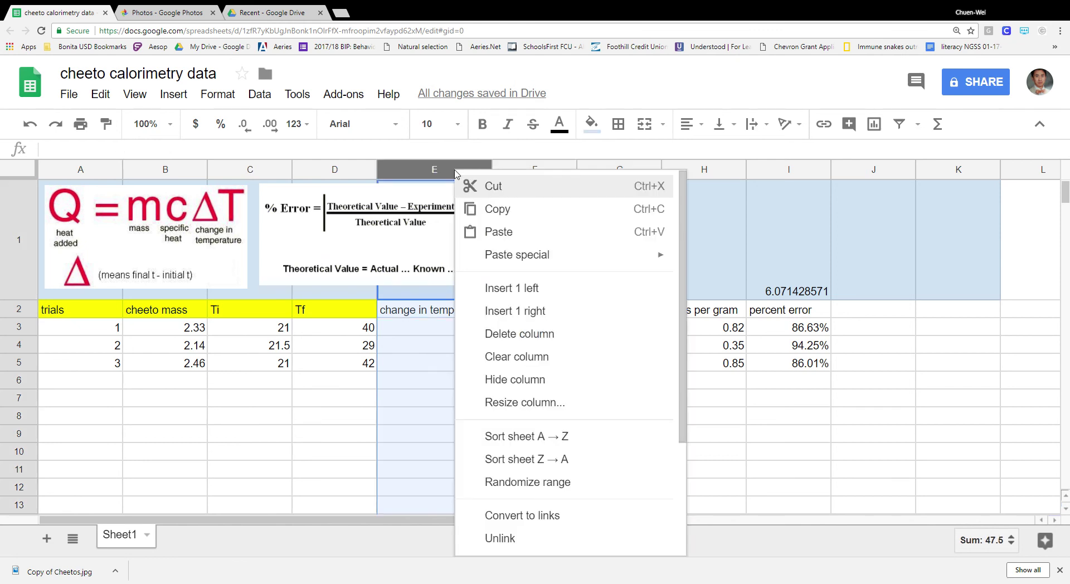
{"action": "left_click", "coordinate": [569, 384]}
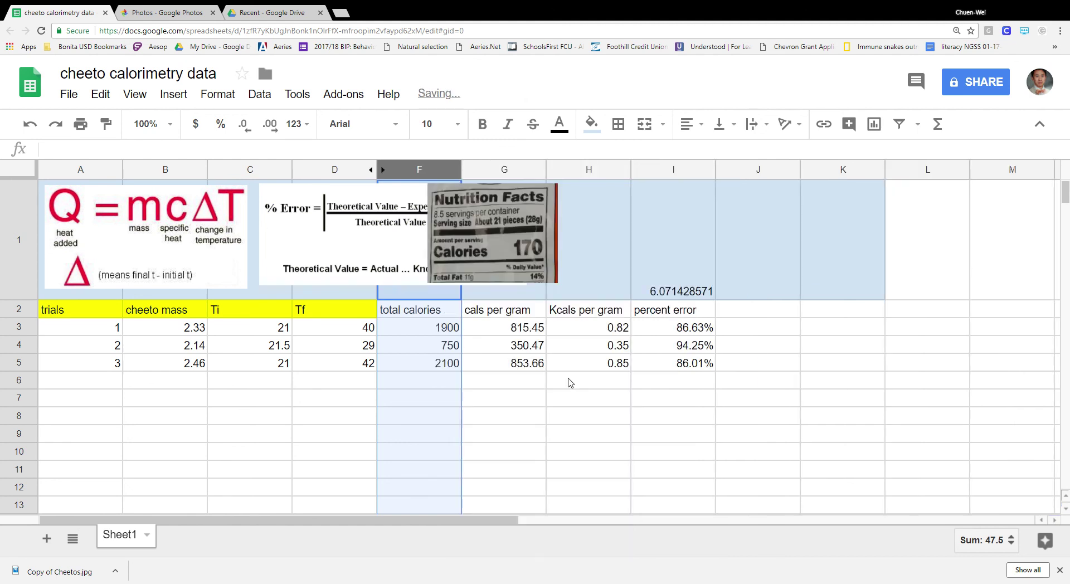
{"action": "right_click", "coordinate": [458, 176]}
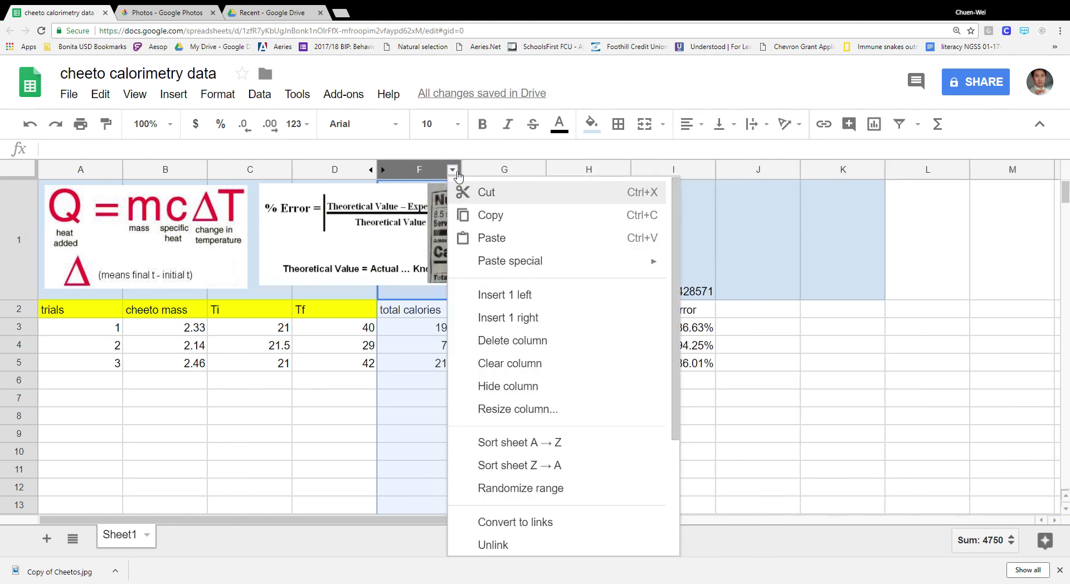
{"action": "left_click", "coordinate": [533, 386]}
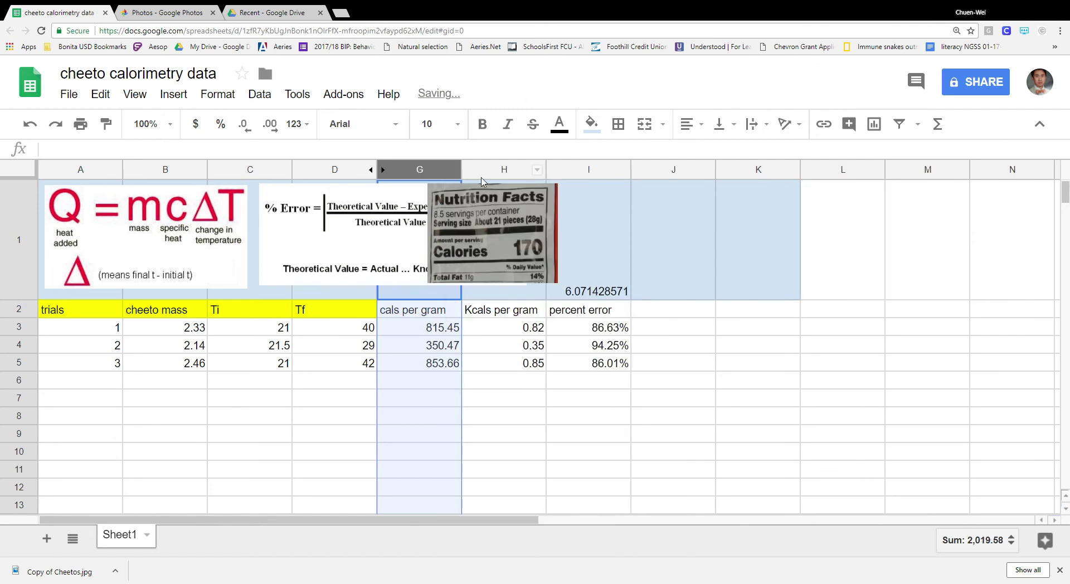
{"action": "right_click", "coordinate": [450, 174]}
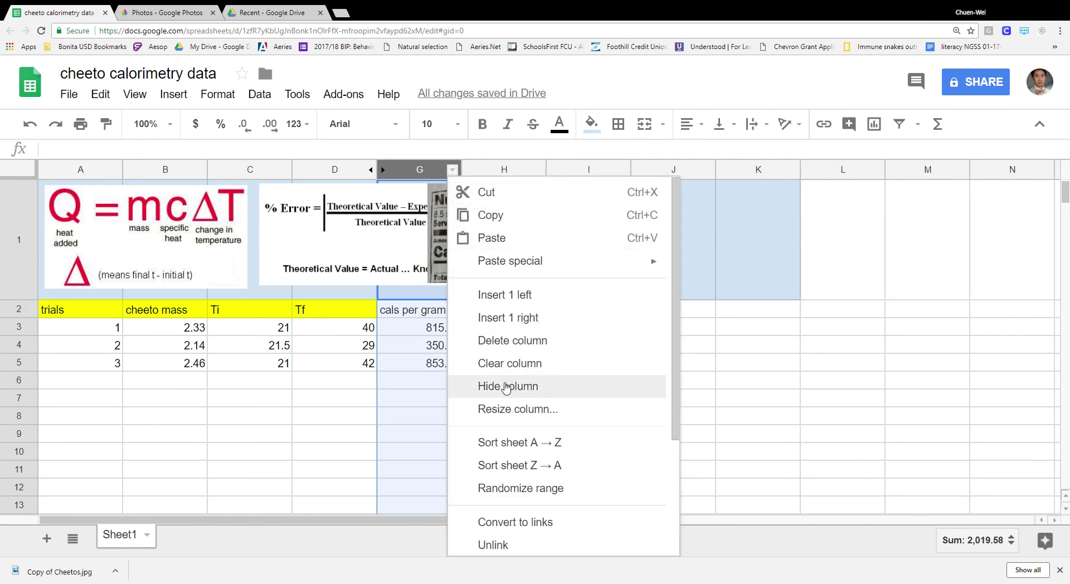
{"action": "left_click", "coordinate": [506, 387]}
{"action": "left_click", "coordinate": [559, 417]}
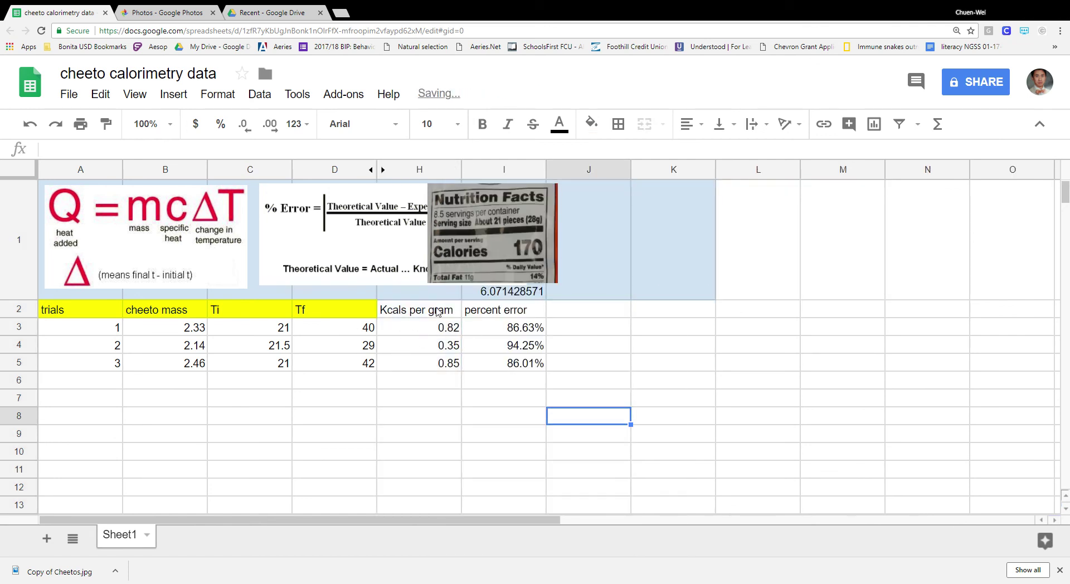
Fill the Kcals per gram header cell with cornflower blue and the percent error header cell with green.
{"action": "left_click_drag", "start_coordinate": [413, 312], "coordinate": [524, 312]}
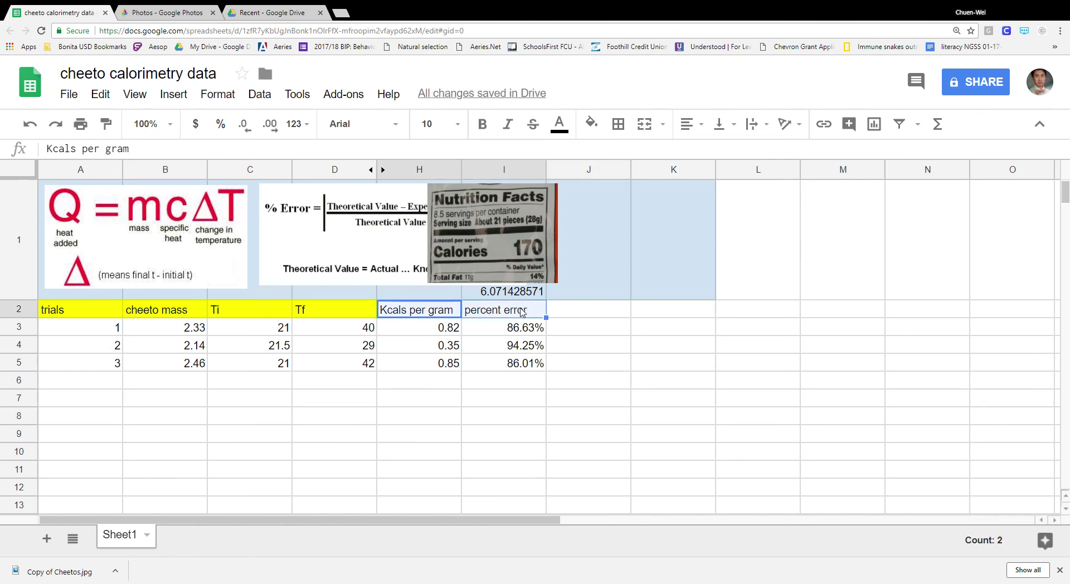
{"action": "left_click", "coordinate": [578, 333]}
{"action": "left_click", "coordinate": [426, 311]}
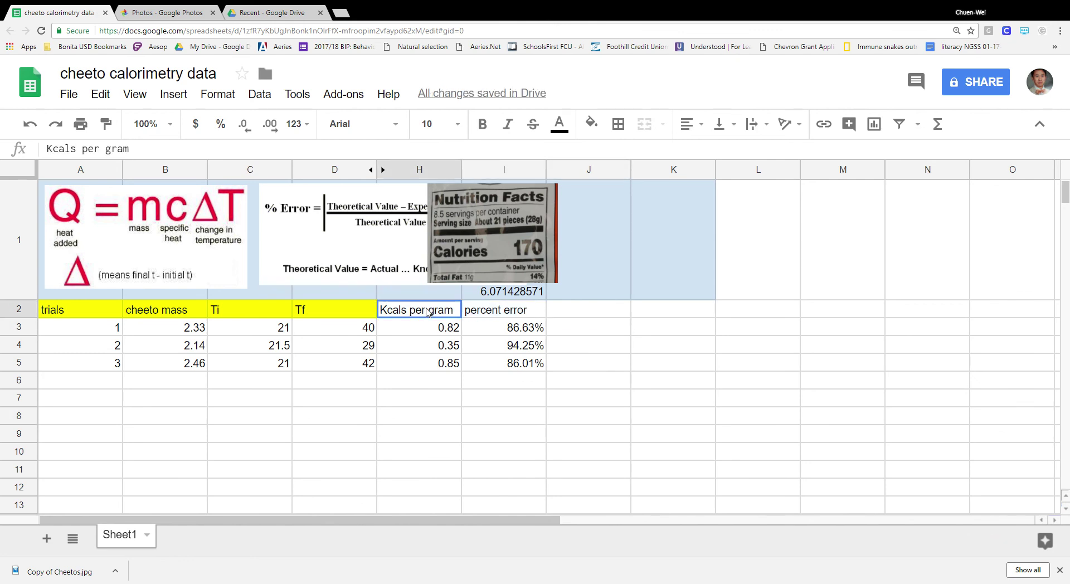
{"action": "left_click", "coordinate": [598, 122]}
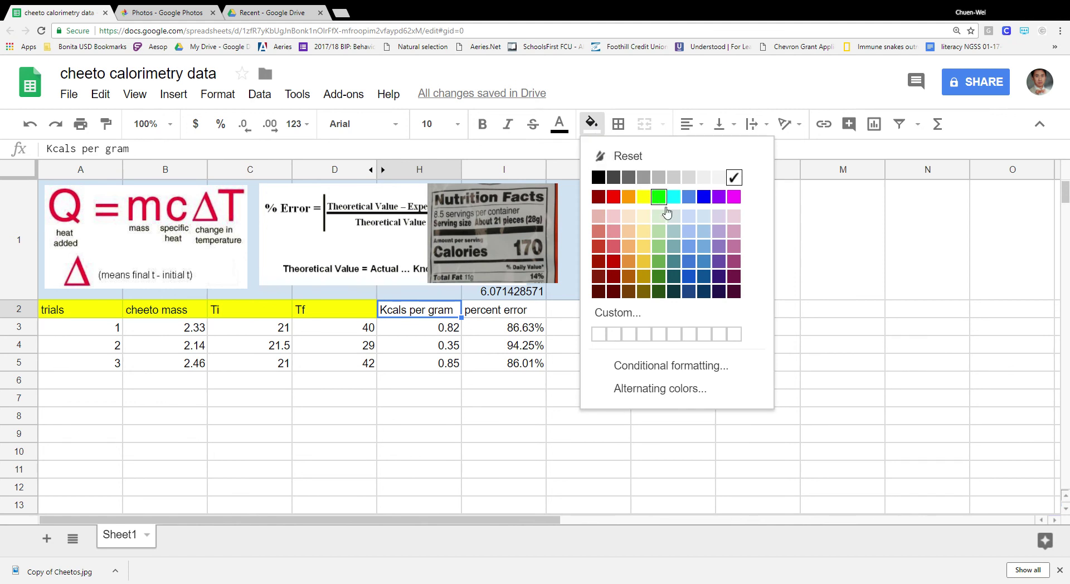
{"action": "left_click", "coordinate": [688, 197]}
{"action": "left_click", "coordinate": [516, 311]}
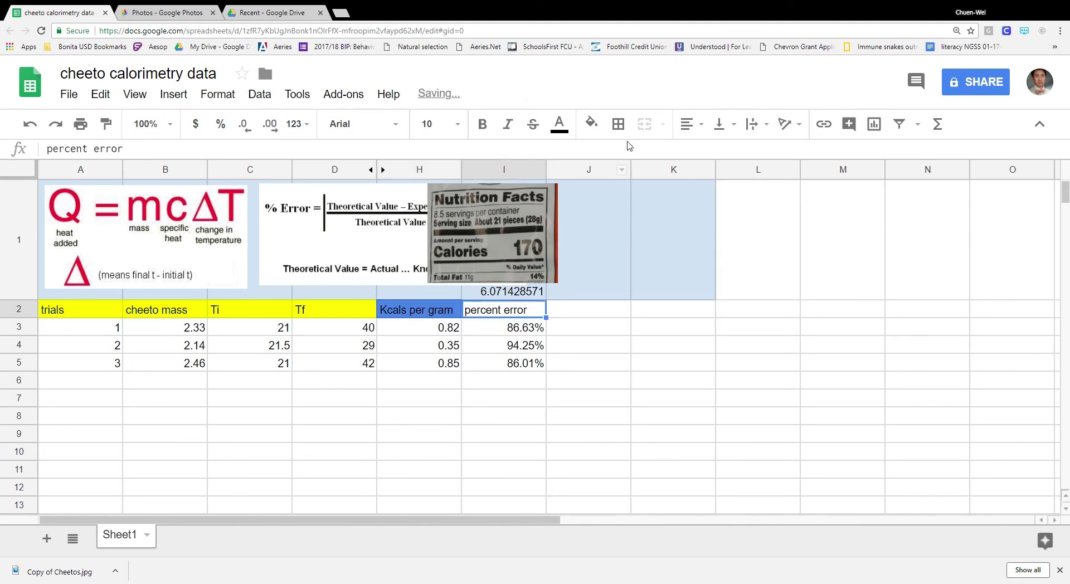
{"action": "left_click", "coordinate": [592, 124]}
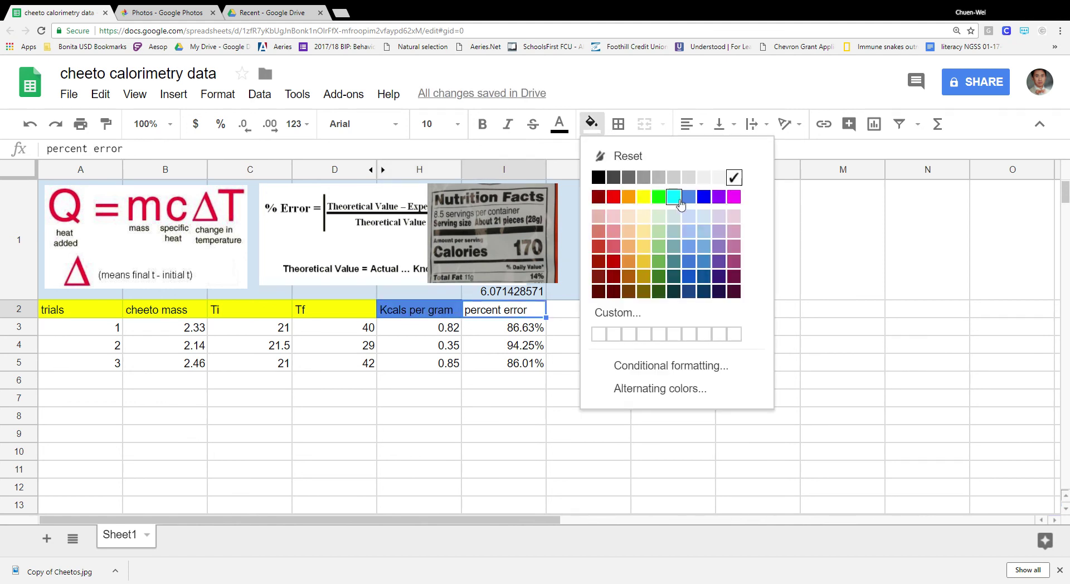
{"action": "left_click", "coordinate": [658, 197]}
{"action": "left_click", "coordinate": [669, 330]}
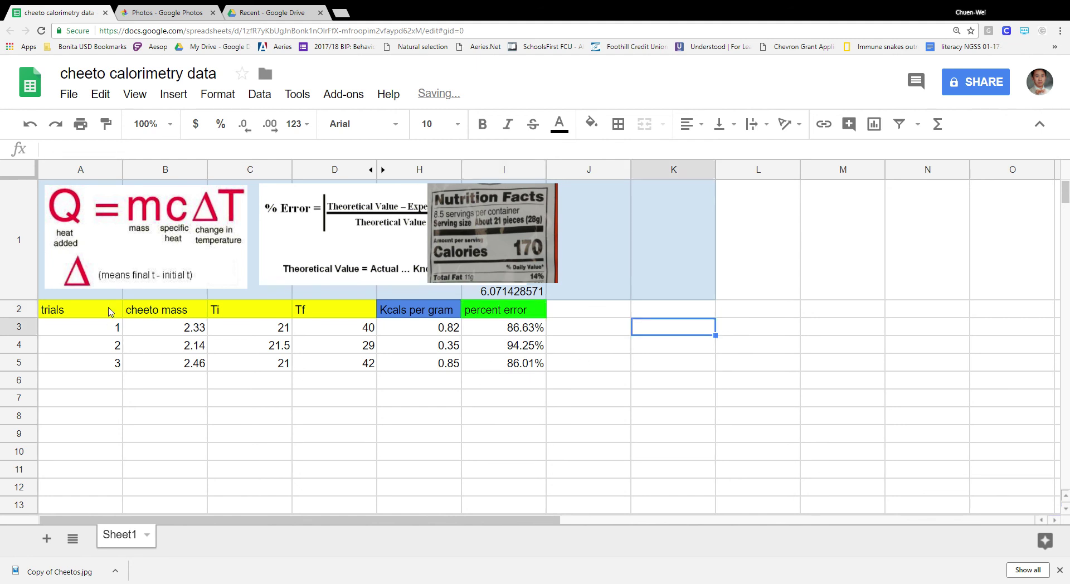
Apply all borders to the visible data table from the trials header in A2 to I5.
{"action": "left_click_drag", "start_coordinate": [112, 311], "coordinate": [537, 366]}
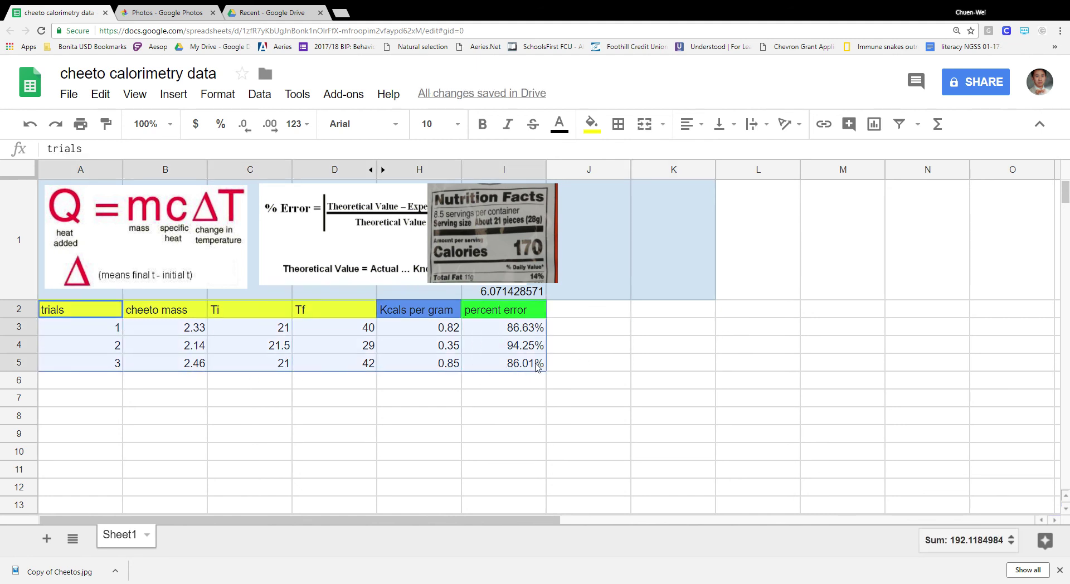
{"action": "left_click", "coordinate": [620, 125]}
{"action": "left_click", "coordinate": [624, 160]}
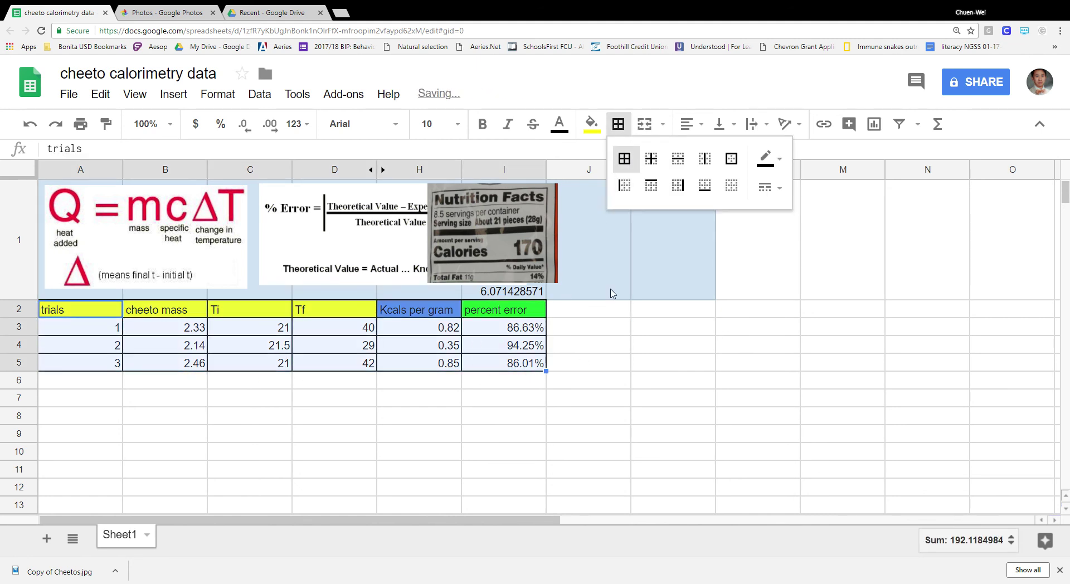
{"action": "left_click", "coordinate": [596, 350]}
Select the whole bordered data table from A2 to I5.
{"action": "left_click_drag", "start_coordinate": [88, 311], "coordinate": [493, 370]}
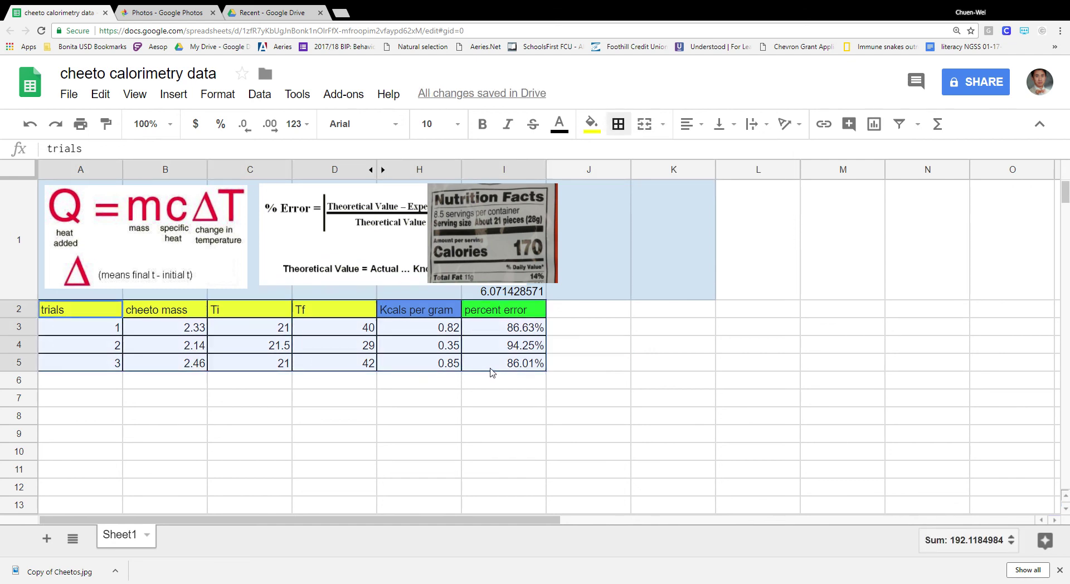